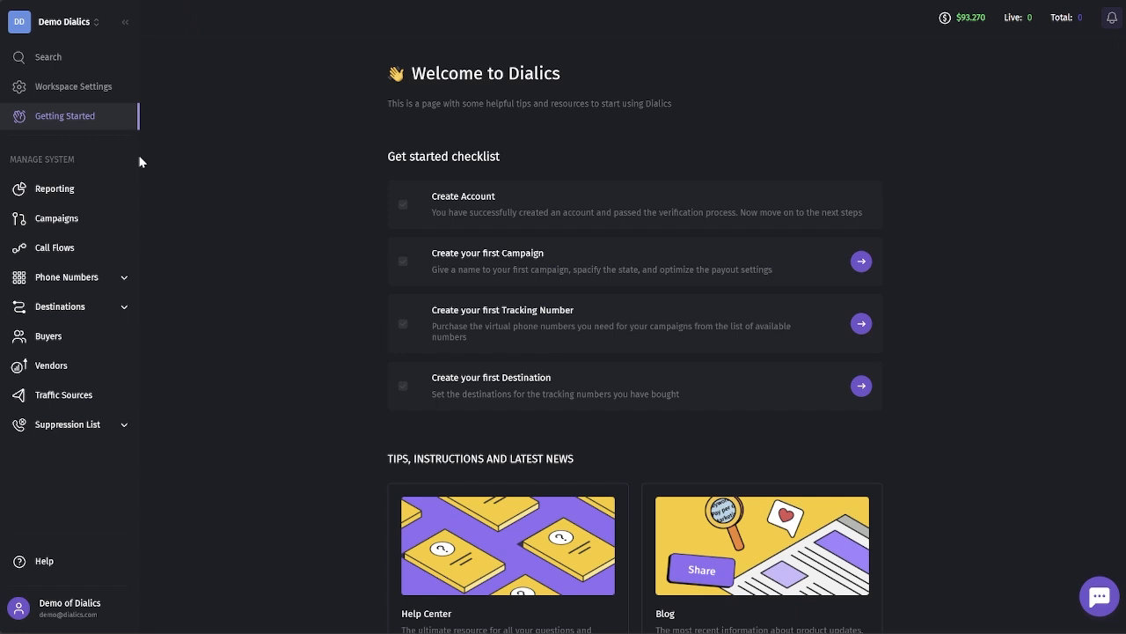
Create a new campaign named Test with United States as its country.
{"action": "left_click", "coordinate": [88, 220]}
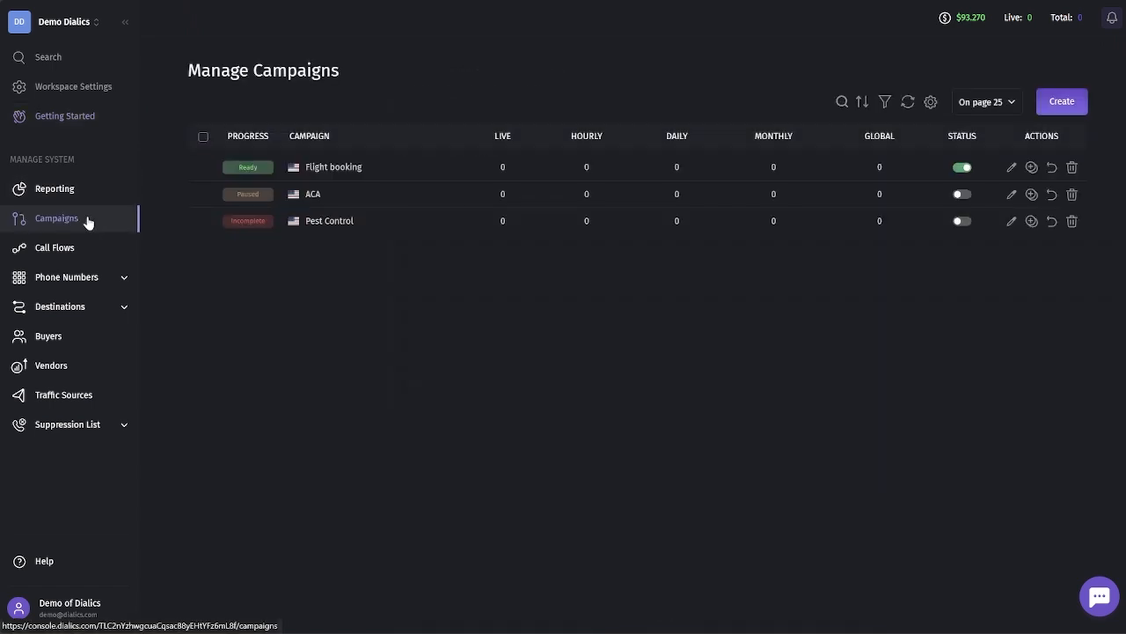
{"action": "left_click", "coordinate": [1065, 102]}
{"action": "type", "text": "Test"}
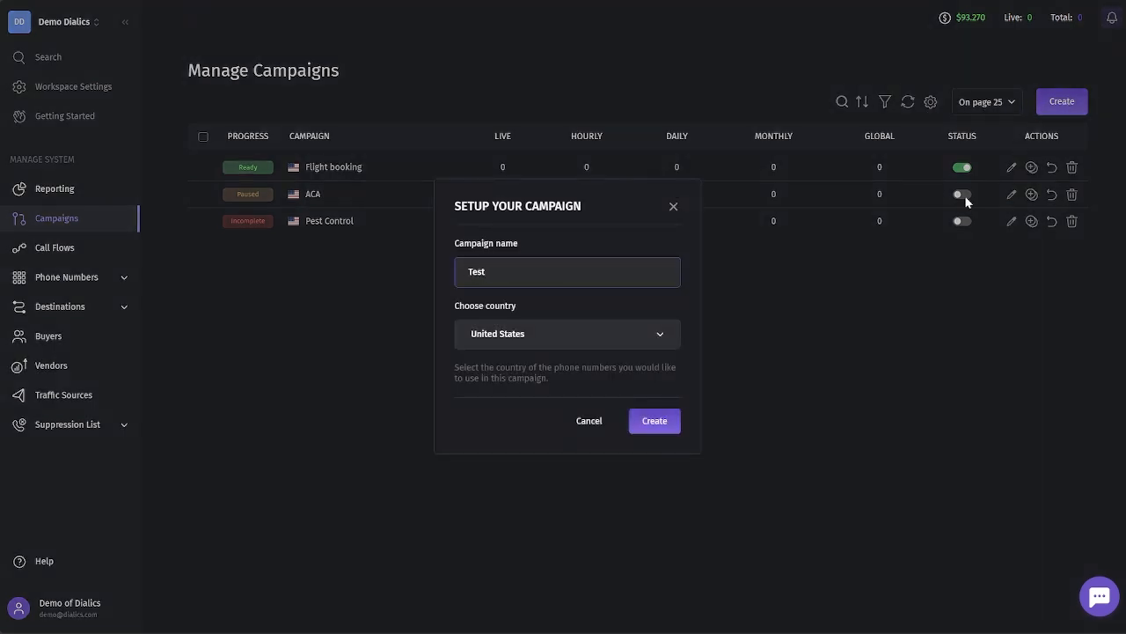
{"action": "left_click", "coordinate": [642, 339]}
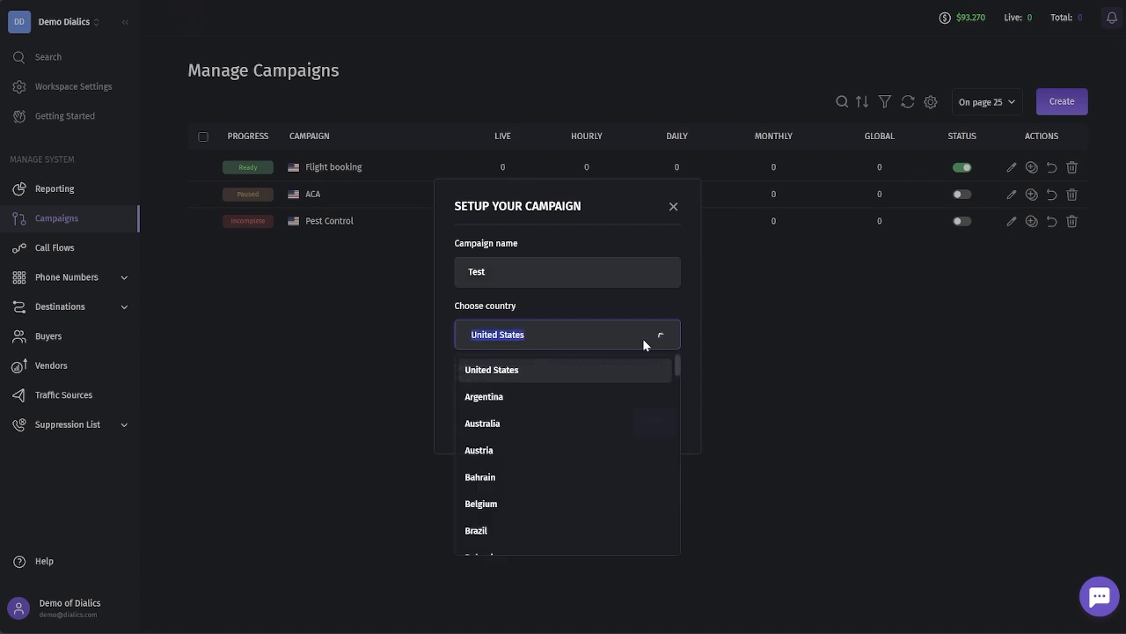
{"action": "left_click", "coordinate": [642, 338]}
{"action": "left_click", "coordinate": [654, 421]}
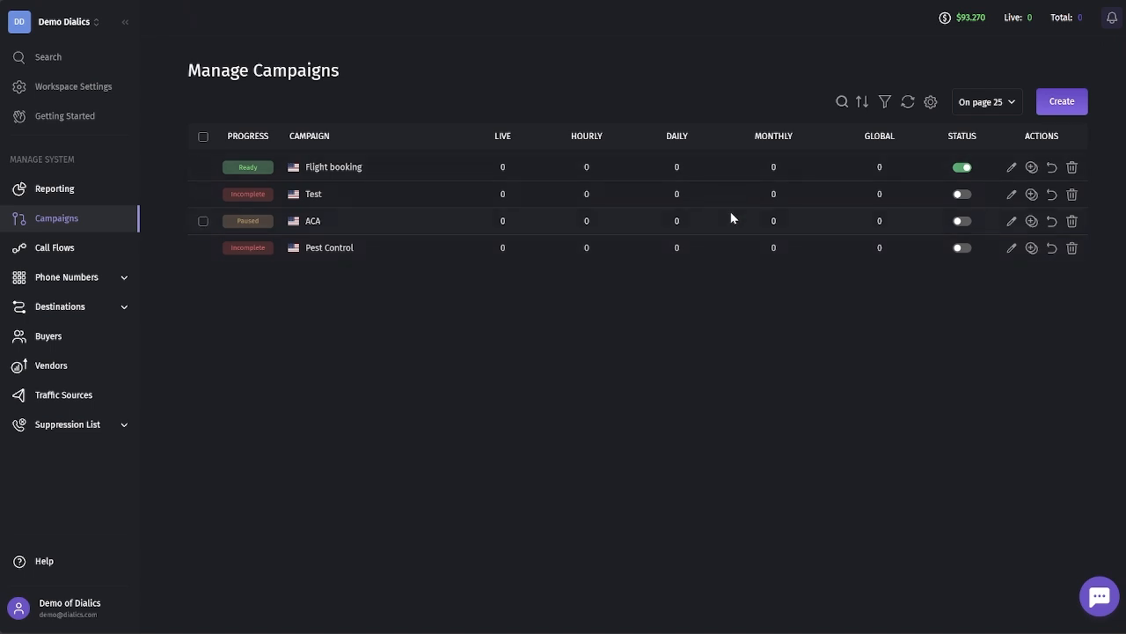
Open the Test campaign's setup and set its time zone to (UTC-05:00) Eastern Time (US & Canada).
{"action": "left_click", "coordinate": [962, 194]}
{"action": "left_click", "coordinate": [1012, 195]}
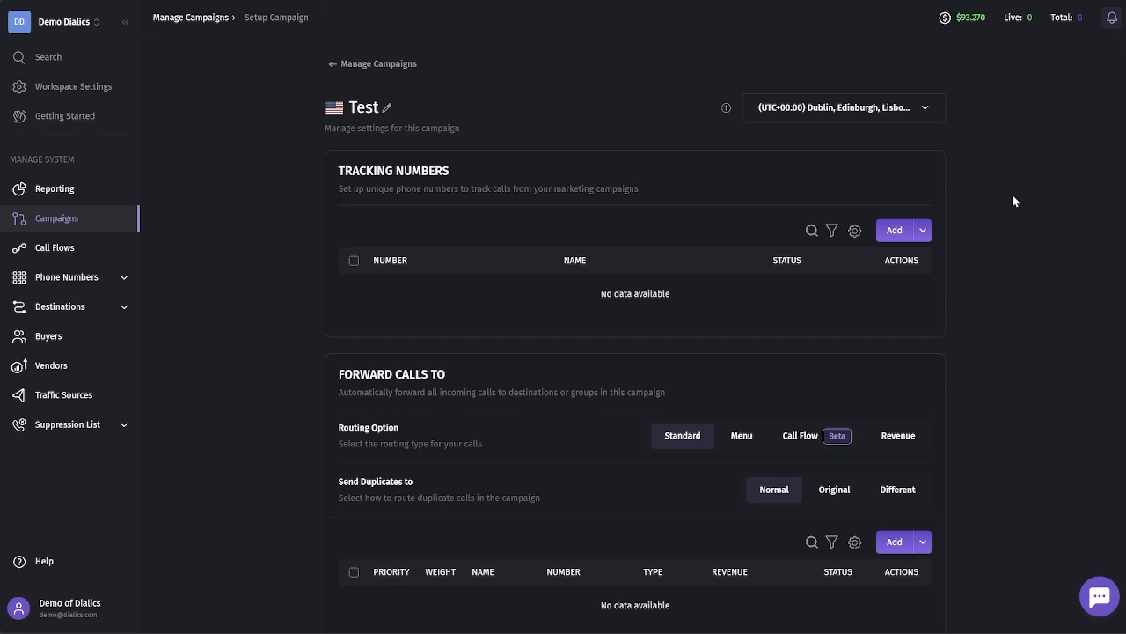
{"action": "scroll", "coordinate": [1012, 200], "scroll_direction": "down", "scroll_amount": 3}
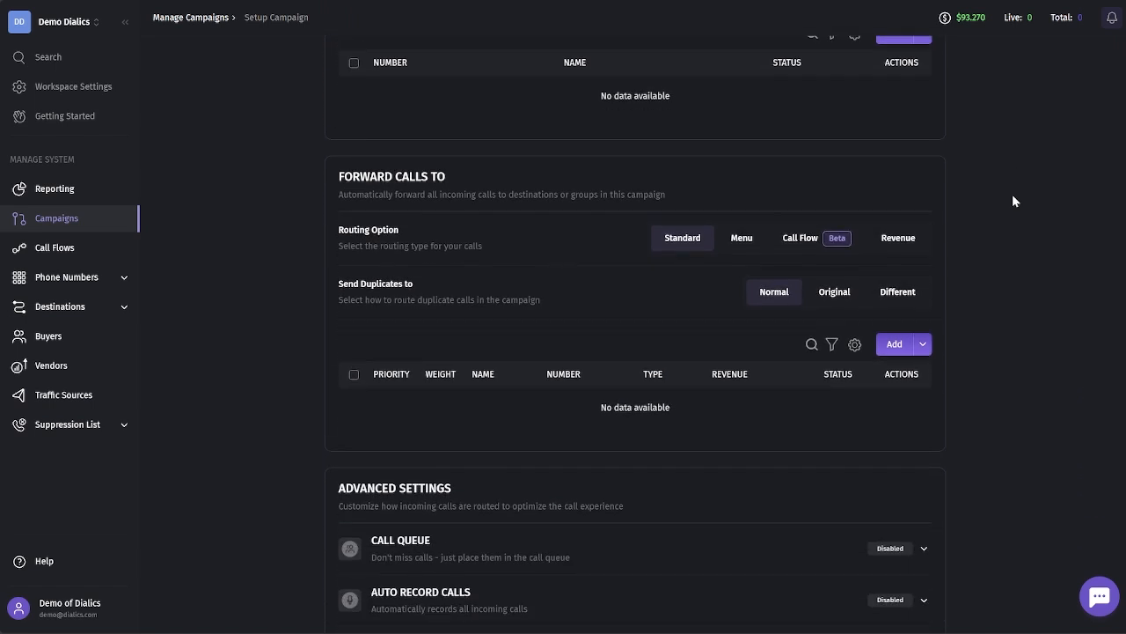
{"action": "scroll", "coordinate": [1012, 200], "scroll_direction": "down", "scroll_amount": 5}
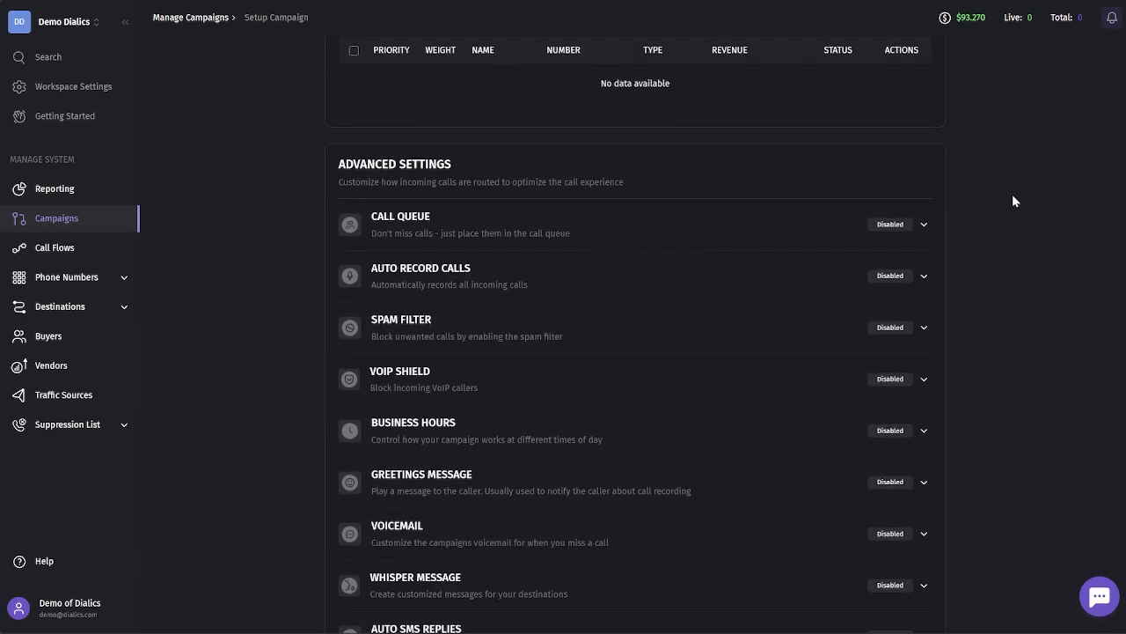
{"action": "scroll", "coordinate": [1012, 201], "scroll_direction": "up", "scroll_amount": 10}
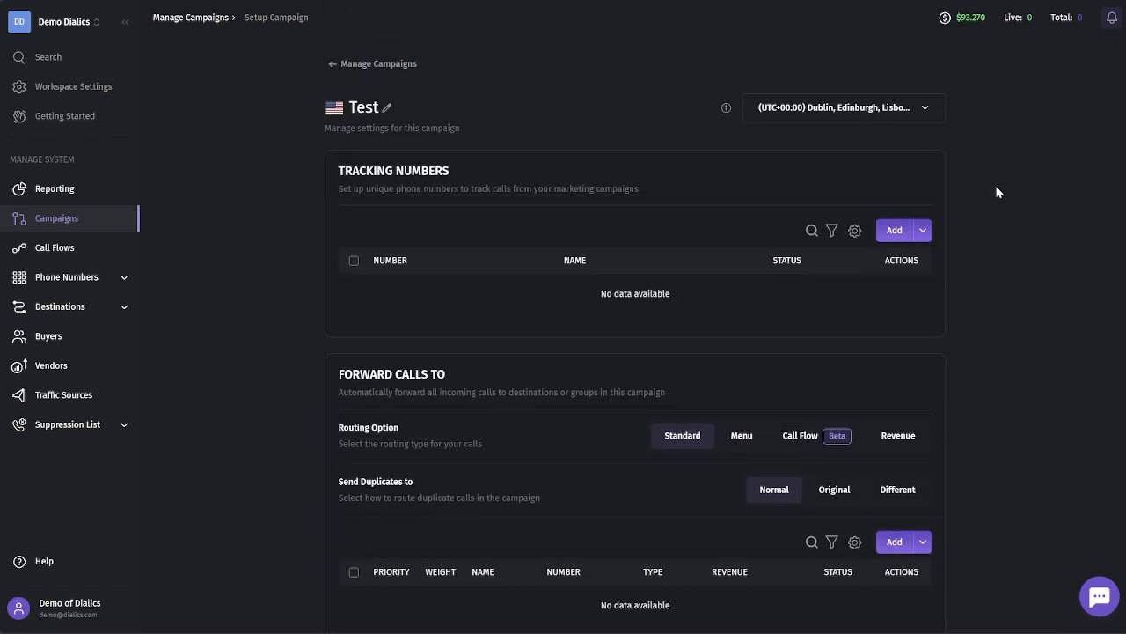
{"action": "left_click", "coordinate": [905, 113]}
{"action": "type", "text": "eas"}
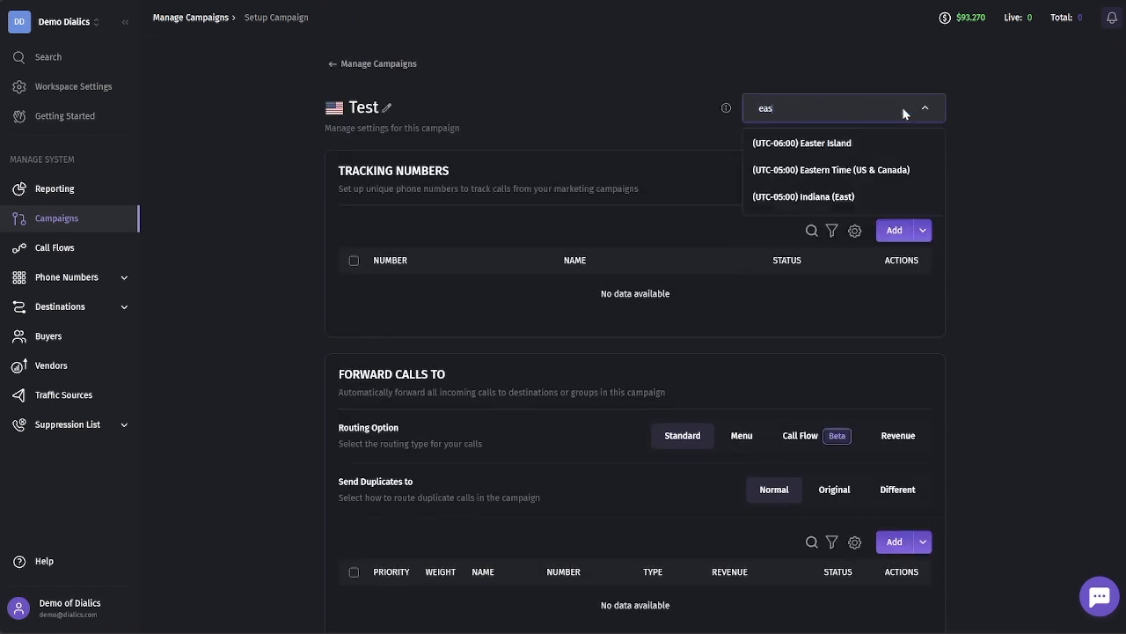
{"action": "left_click", "coordinate": [894, 170]}
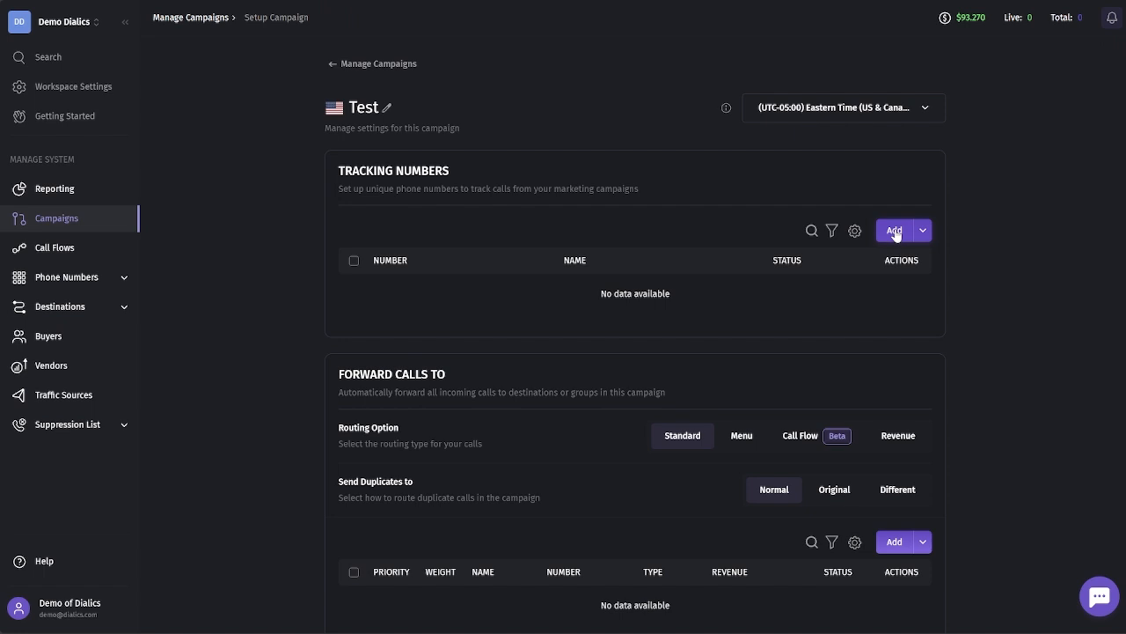
Open the purchase page for tracking numbers from the Test campaign.
{"action": "left_click", "coordinate": [895, 231]}
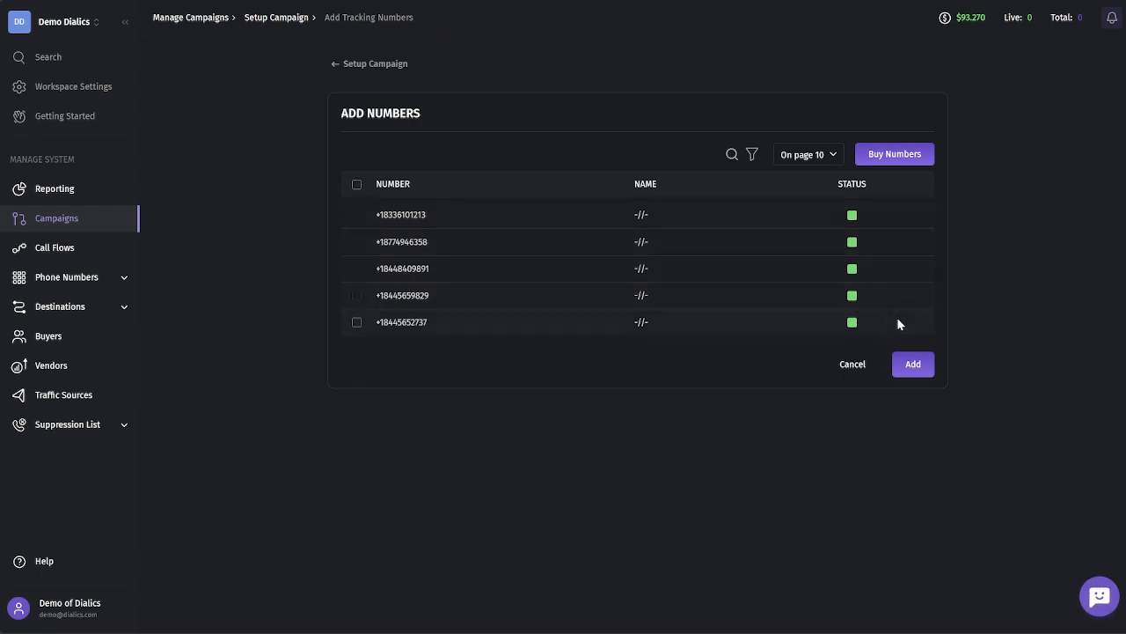
{"action": "left_click", "coordinate": [895, 155]}
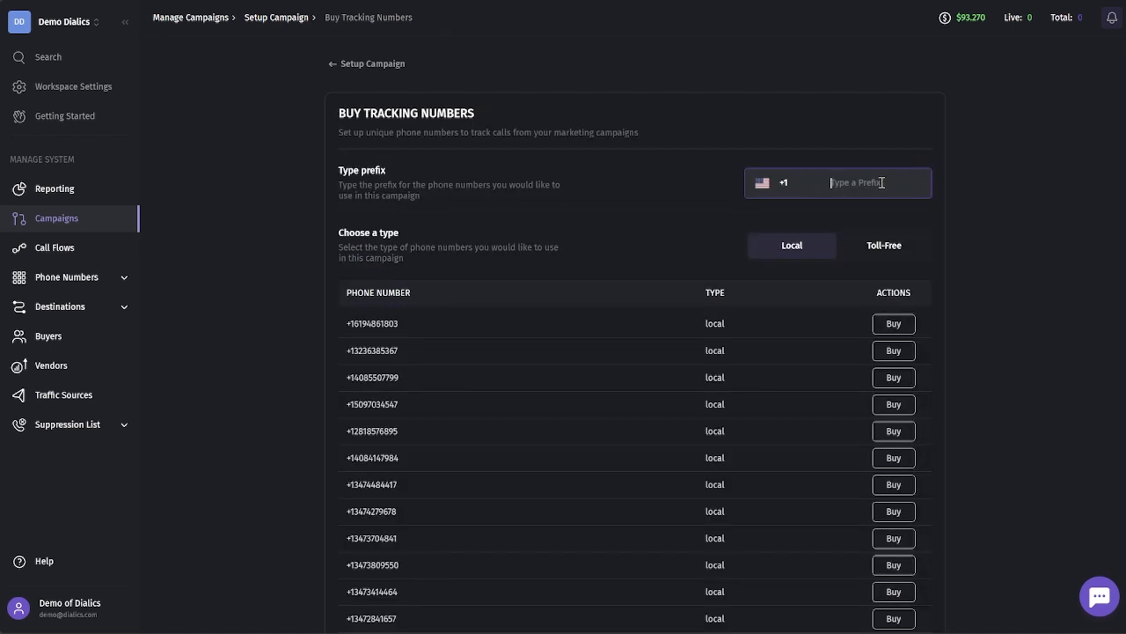
Try filtering the available tracking numbers by prefix 415 and clear the prefix.
{"action": "type", "text": "415"}
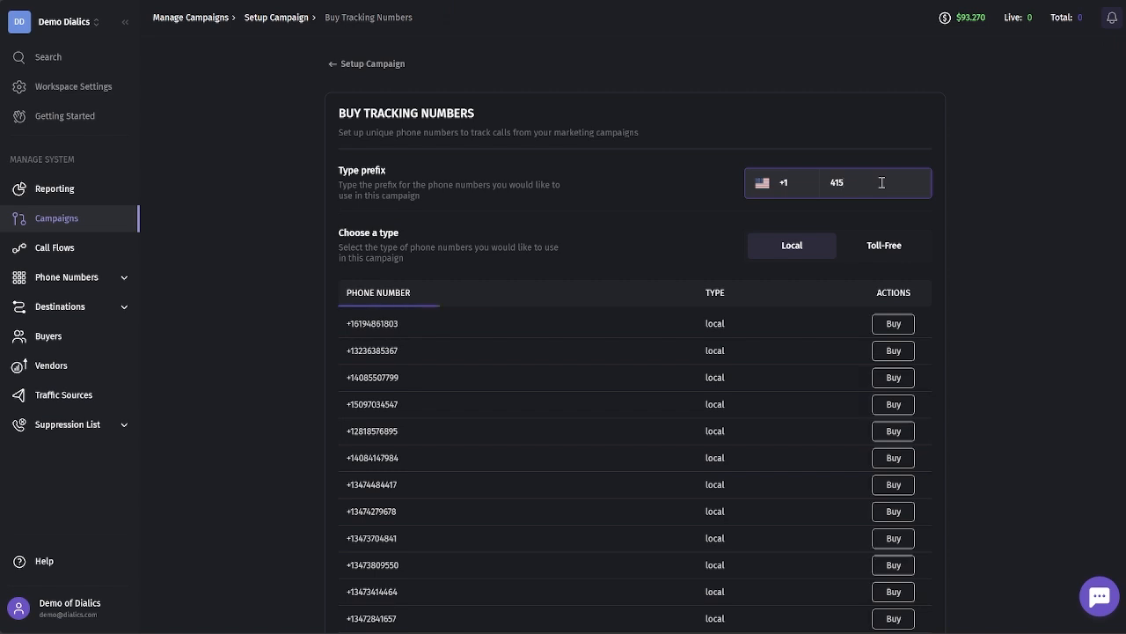
{"action": "key", "text": "BackSpace"}
{"action": "key", "text": "BackSpace"}
{"action": "key", "text": "BackSpace"}
Buy the first listed toll-free tracking number and set it up as a Static Number.
{"action": "left_click", "coordinate": [884, 247]}
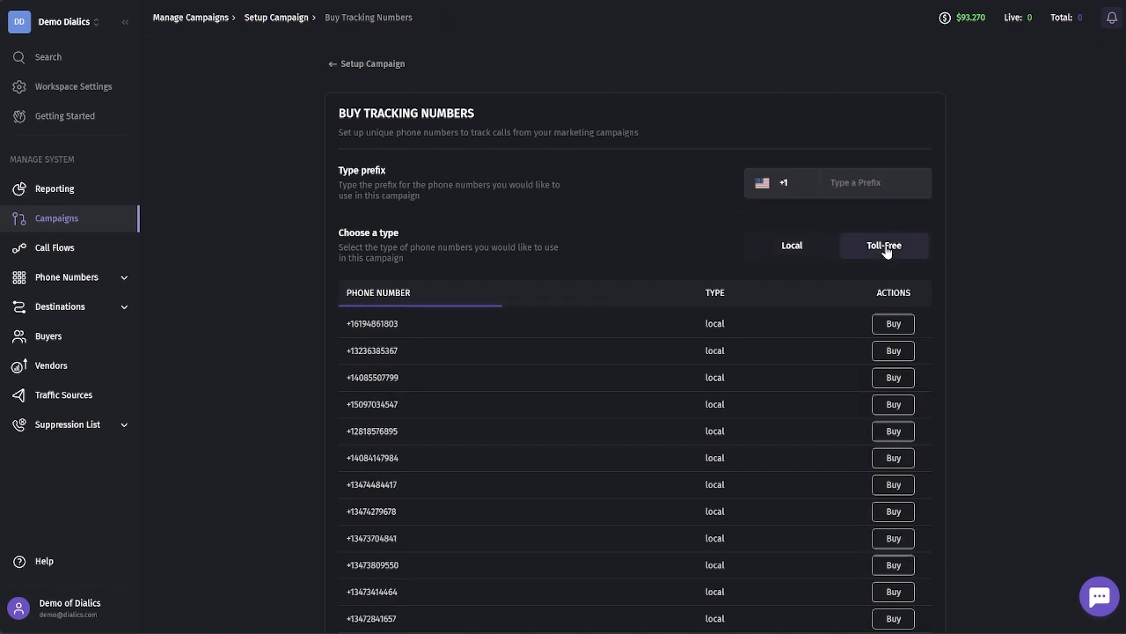
{"action": "left_click", "coordinate": [895, 326]}
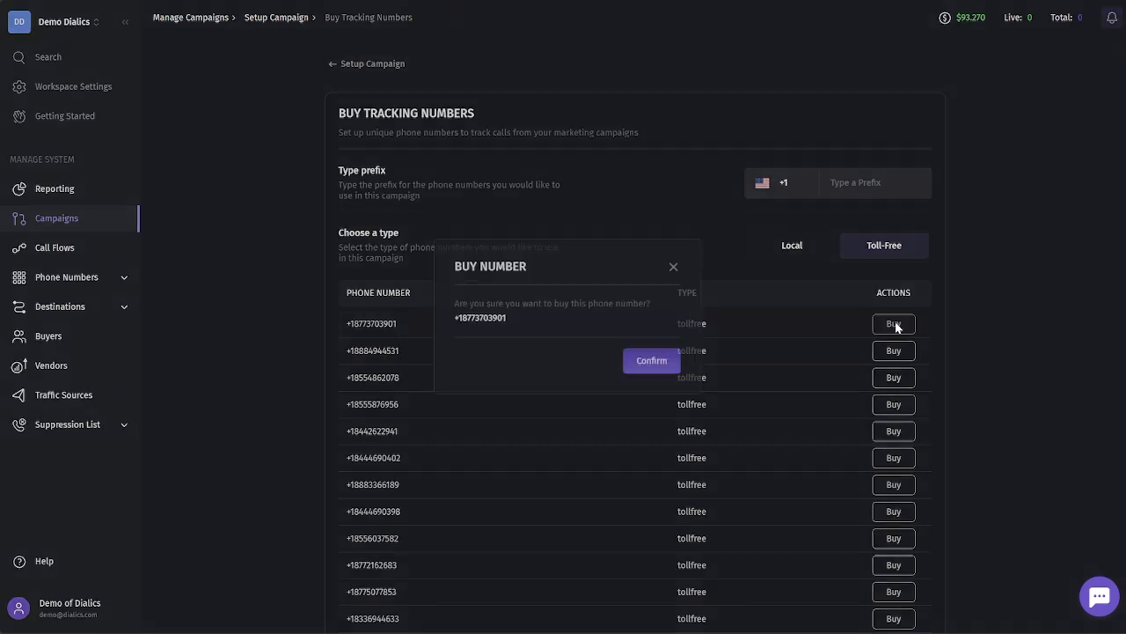
{"action": "left_click", "coordinate": [652, 362]}
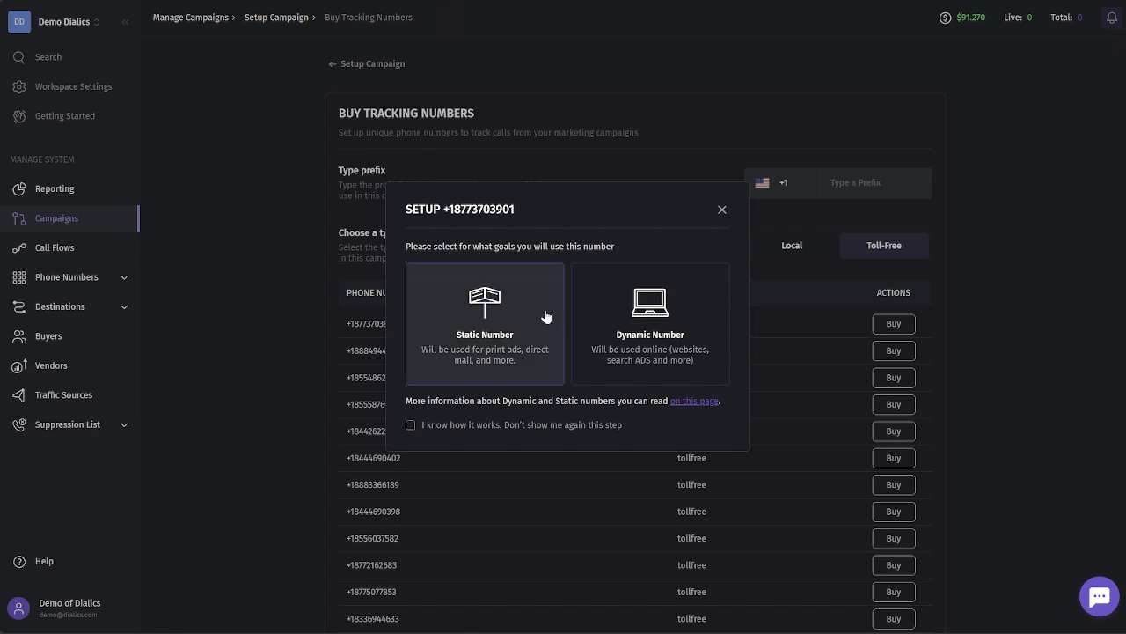
{"action": "left_click", "coordinate": [520, 318]}
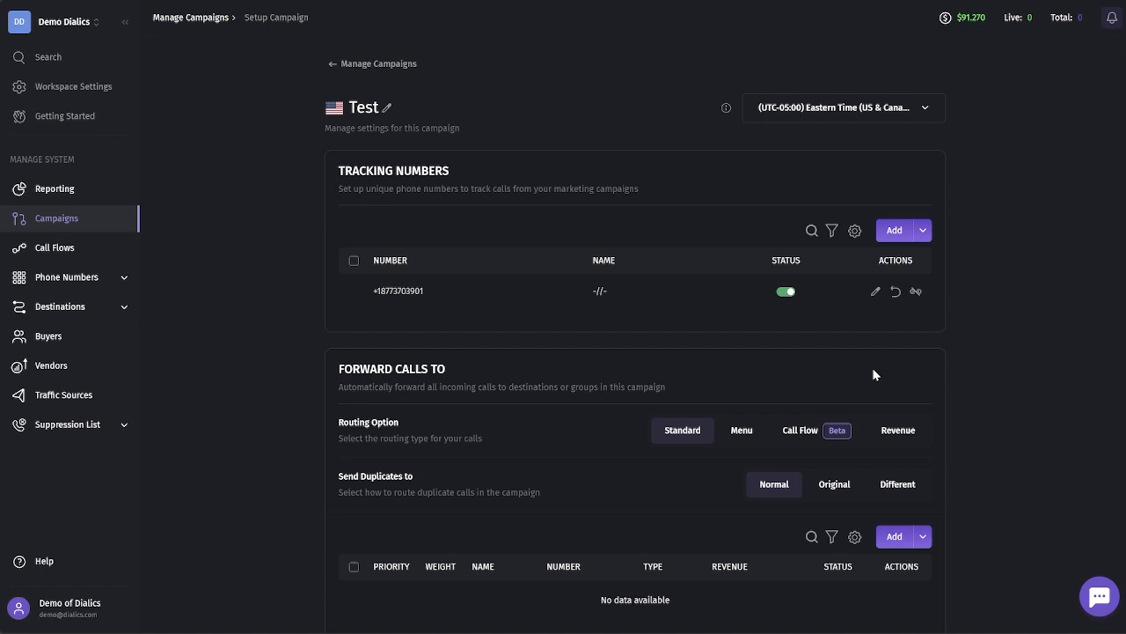
Try the Menu, Call Flow and Revenue routing options and set call forwarding back to Standard.
{"action": "scroll", "coordinate": [874, 375], "scroll_direction": "down", "scroll_amount": 3}
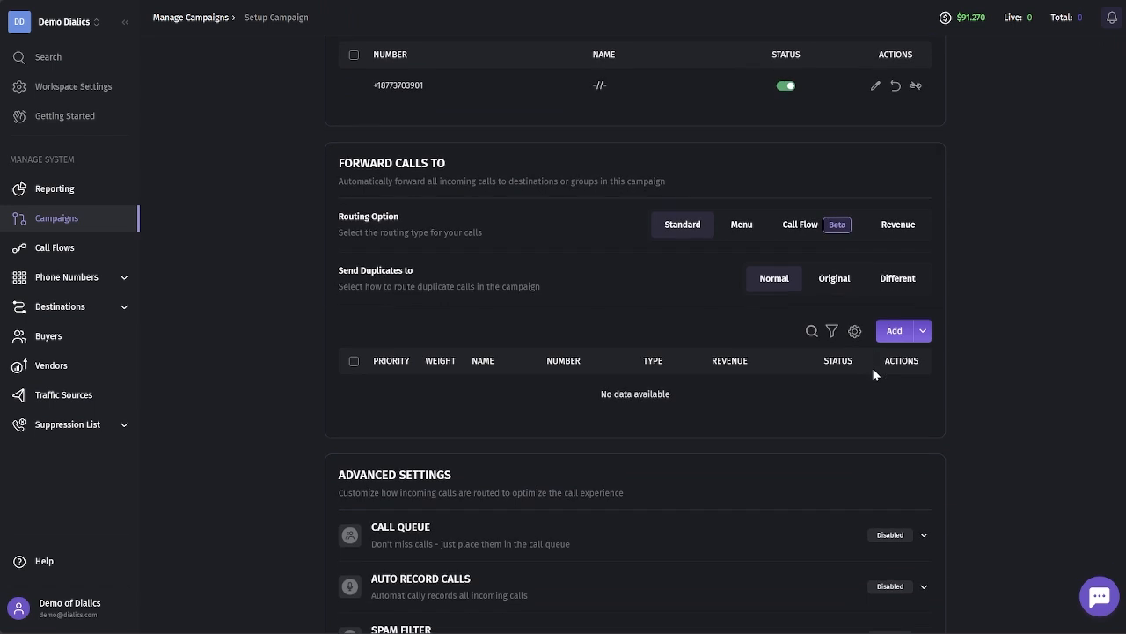
{"action": "scroll", "coordinate": [873, 375], "scroll_direction": "down", "scroll_amount": 1}
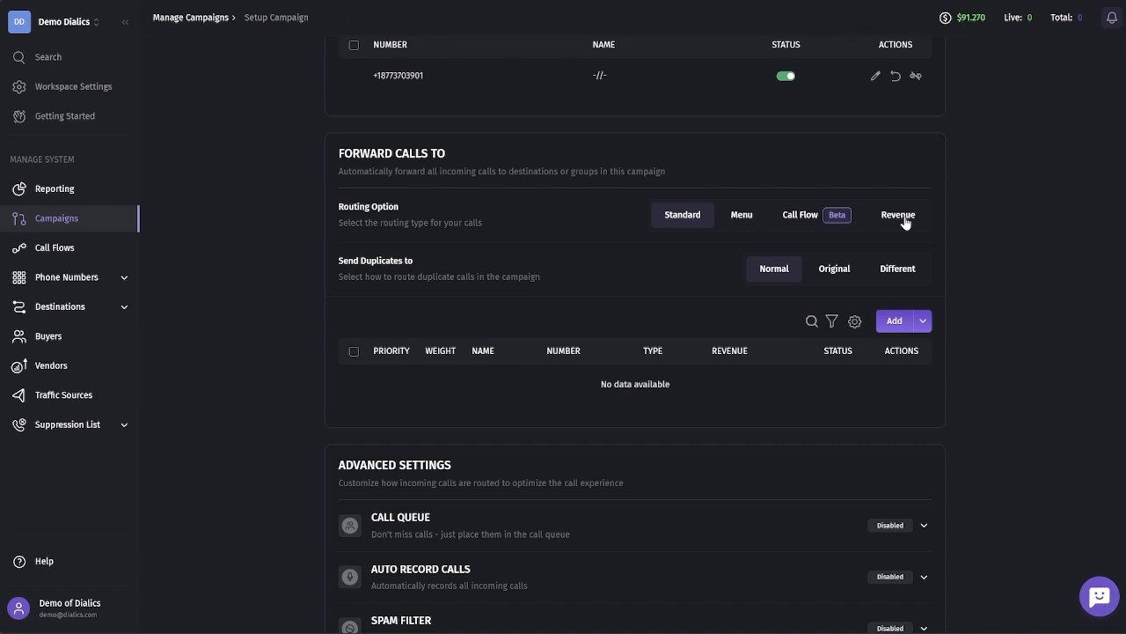
{"action": "left_click", "coordinate": [739, 218]}
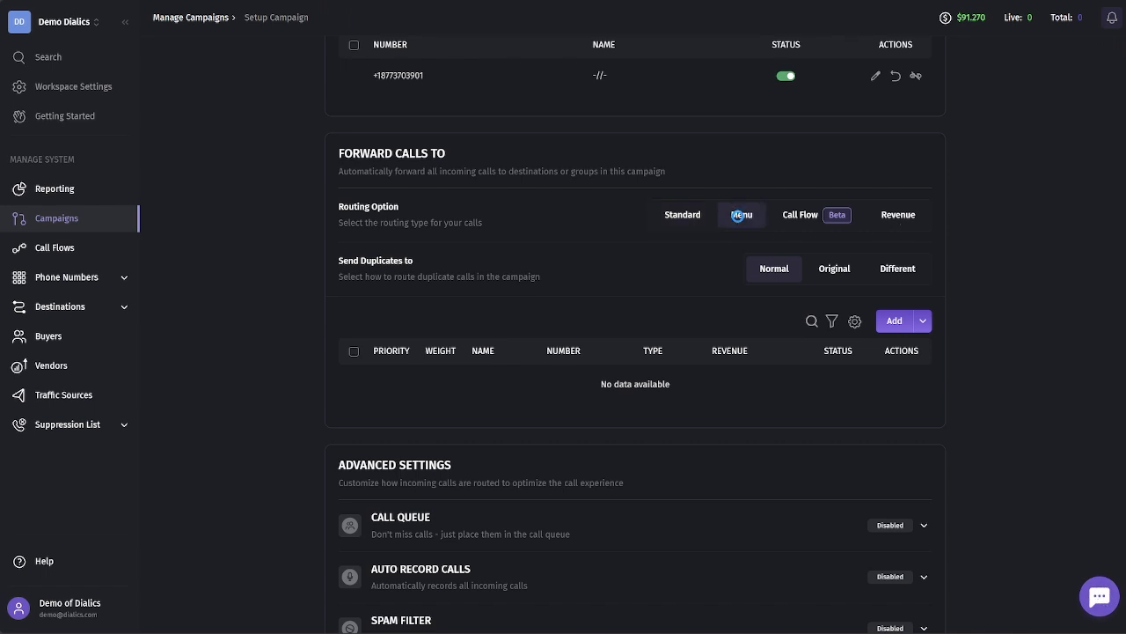
{"action": "left_click", "coordinate": [803, 216]}
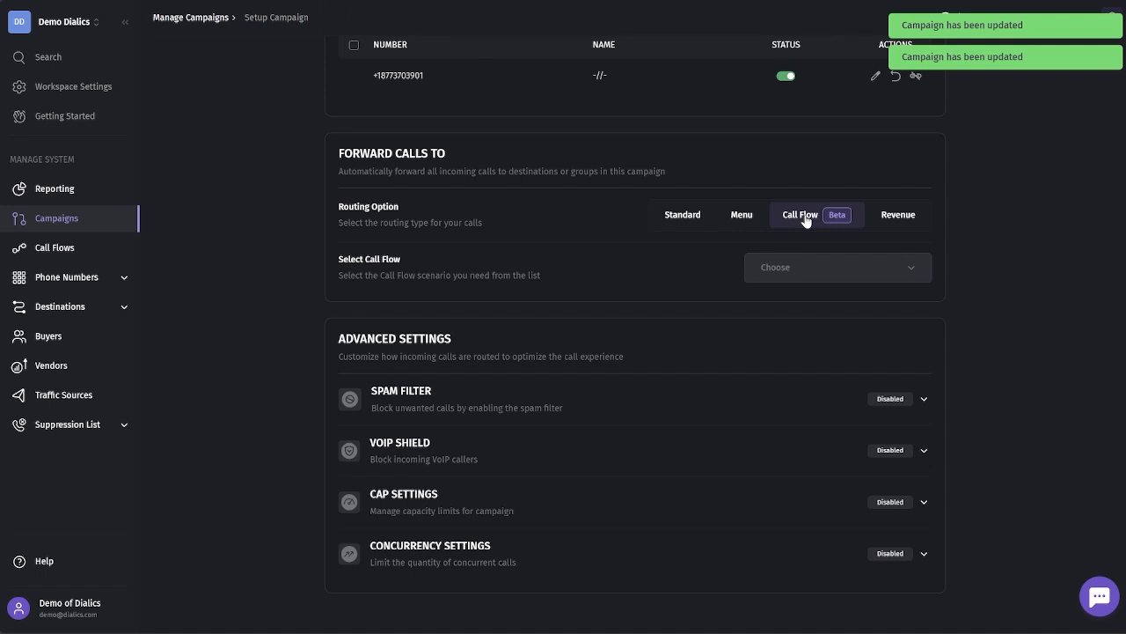
{"action": "left_click", "coordinate": [903, 224]}
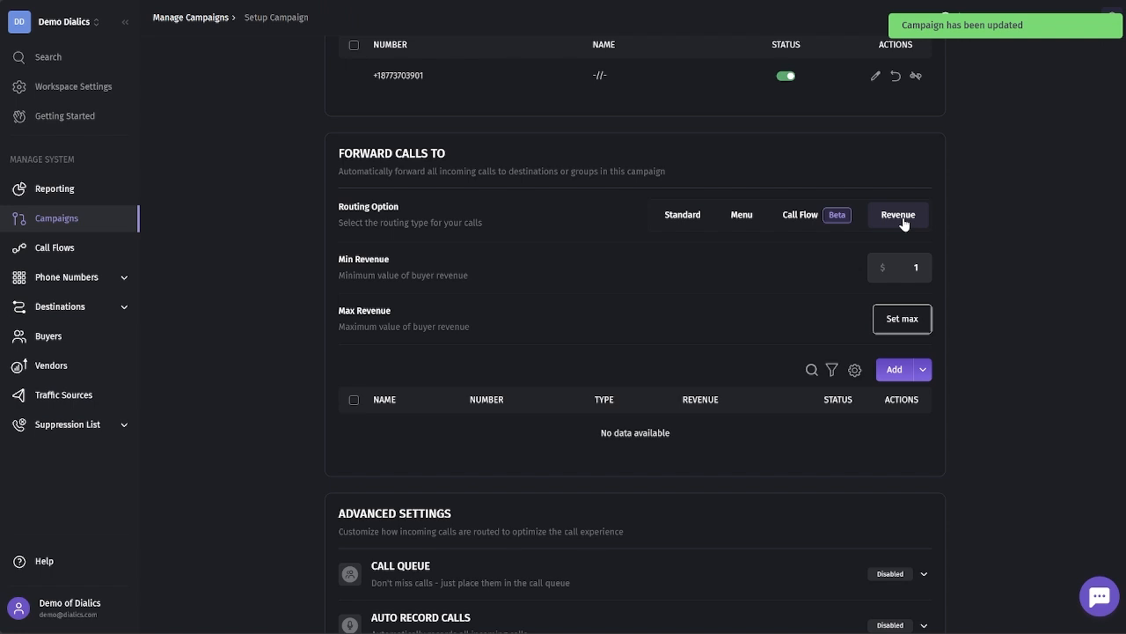
{"action": "left_click", "coordinate": [686, 214]}
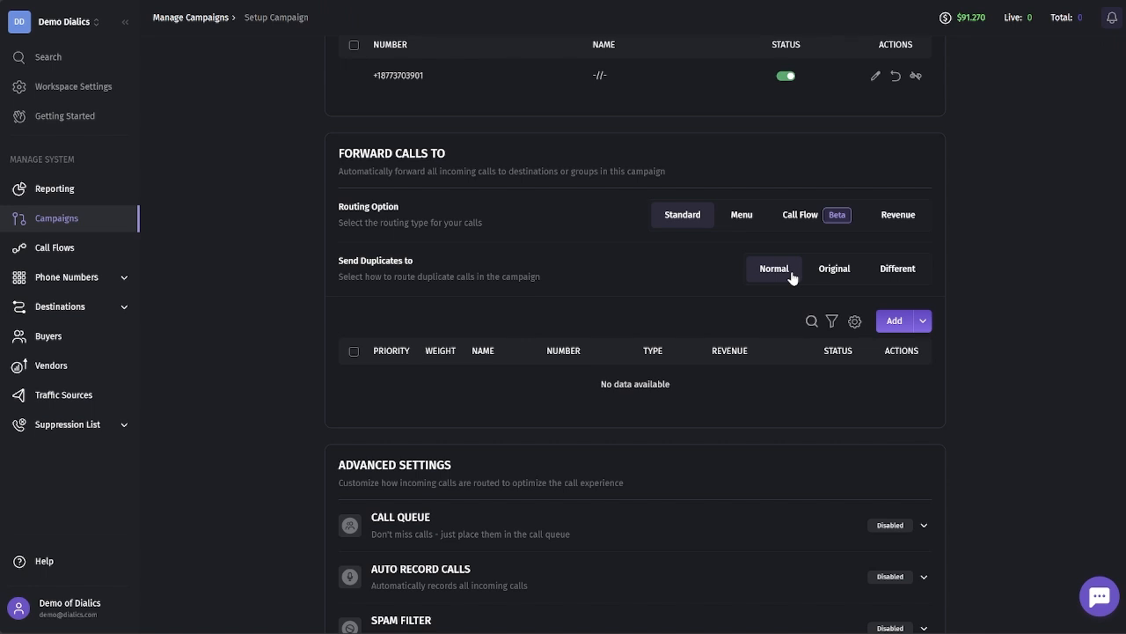
Try the Original and Different options for sending duplicate calls and set it back to Normal.
{"action": "left_click", "coordinate": [840, 275]}
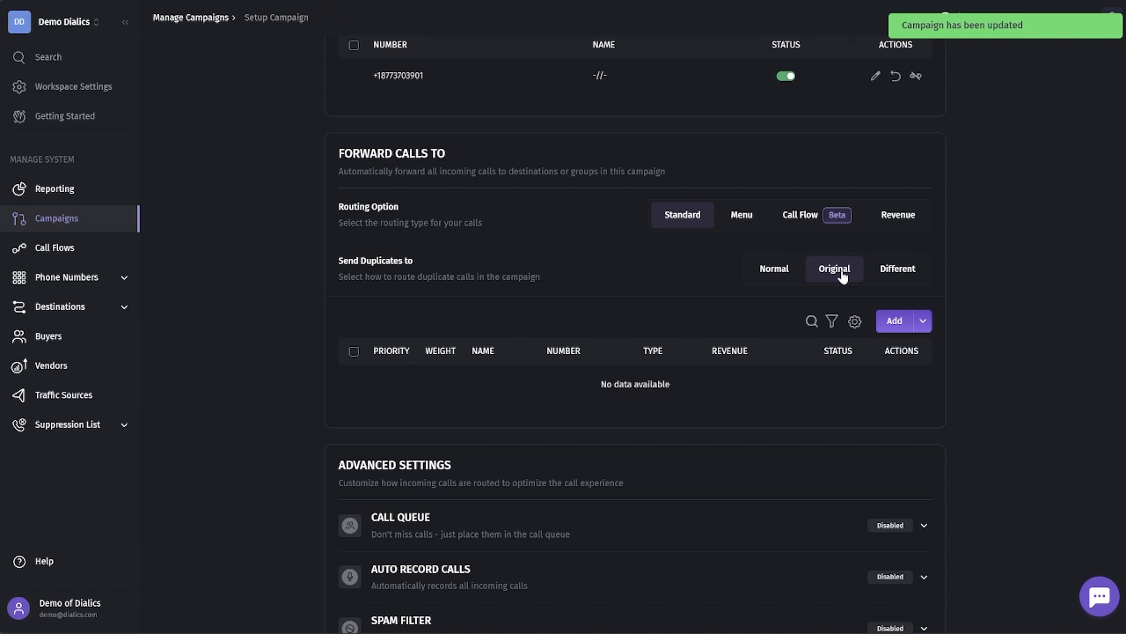
{"action": "left_click", "coordinate": [897, 270]}
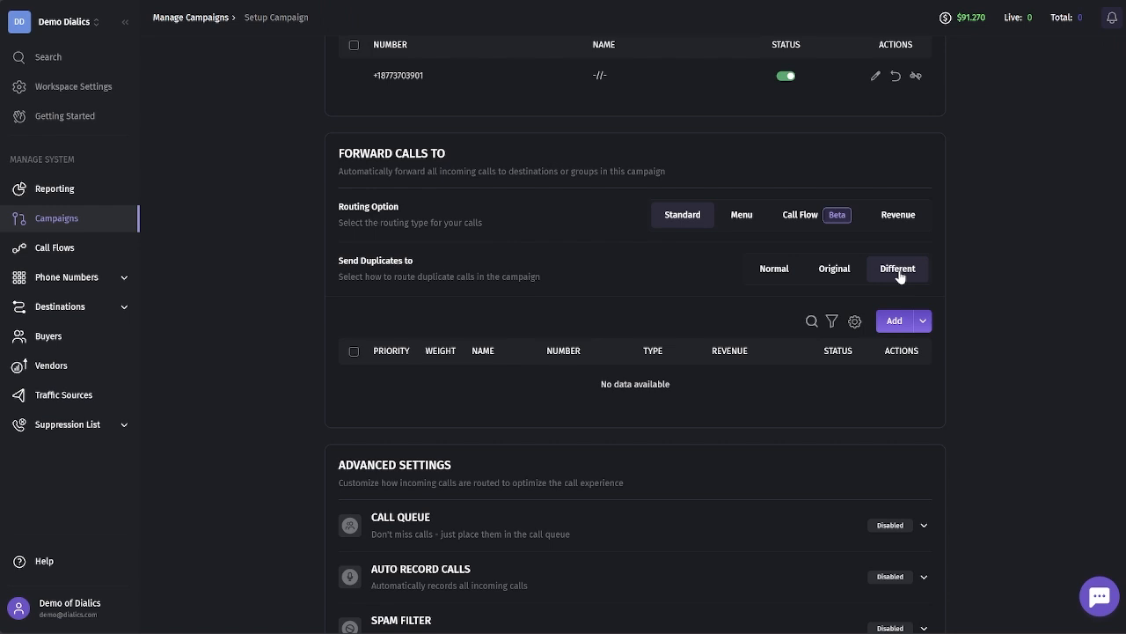
{"action": "left_click", "coordinate": [785, 275]}
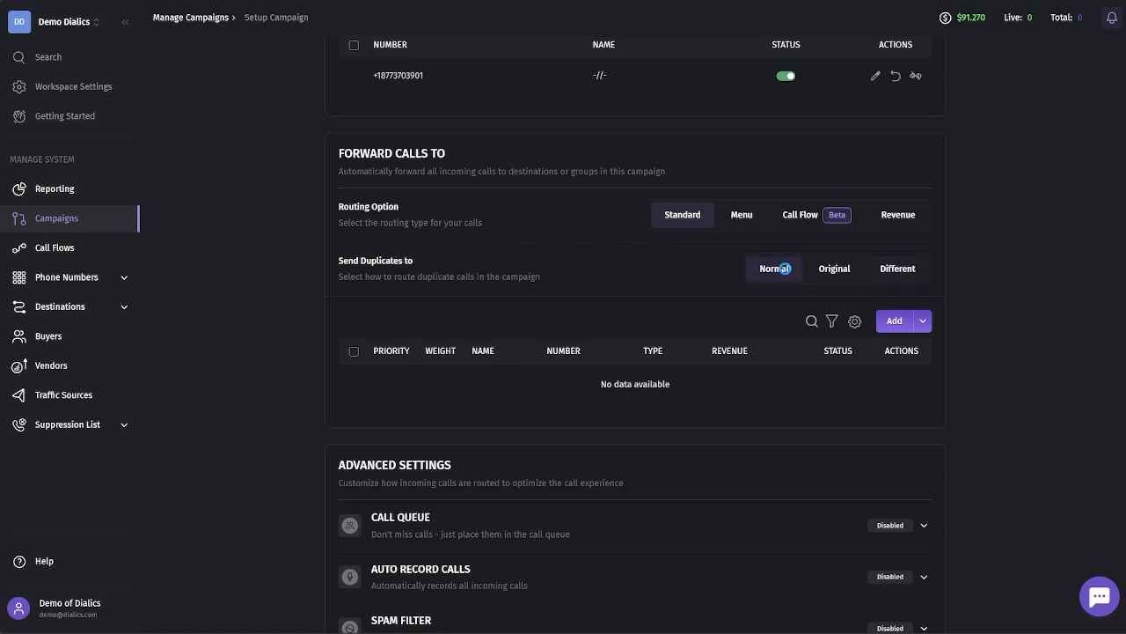
Select Test destination for the campaign's call forwarding and set its payout rate to $10.
{"action": "left_click", "coordinate": [895, 322]}
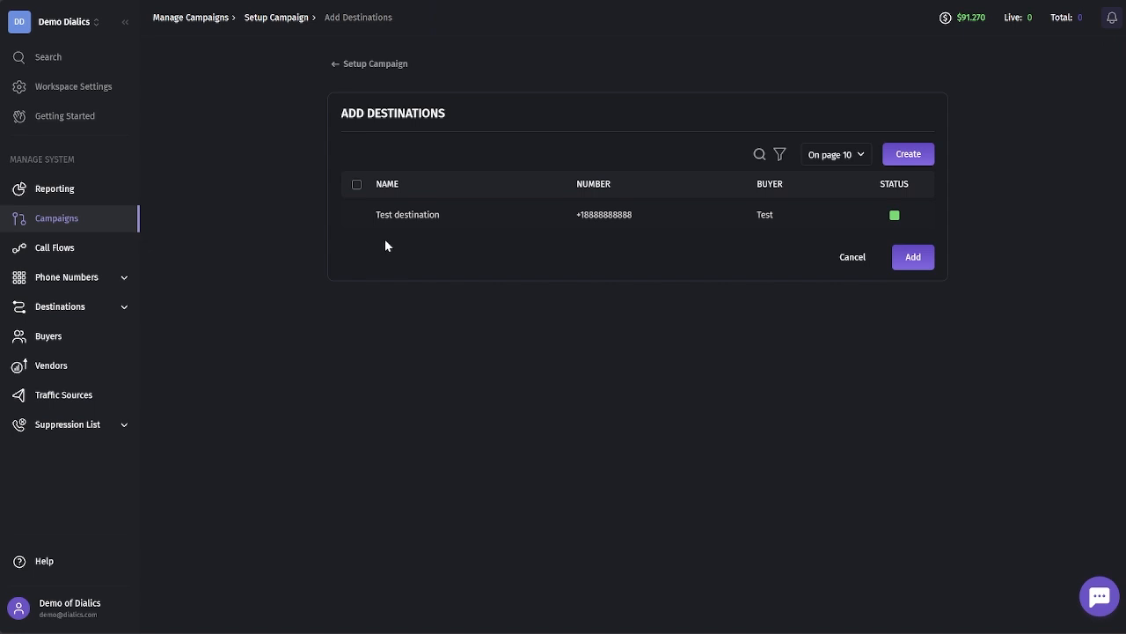
{"action": "left_click", "coordinate": [357, 217]}
{"action": "left_click", "coordinate": [913, 258]}
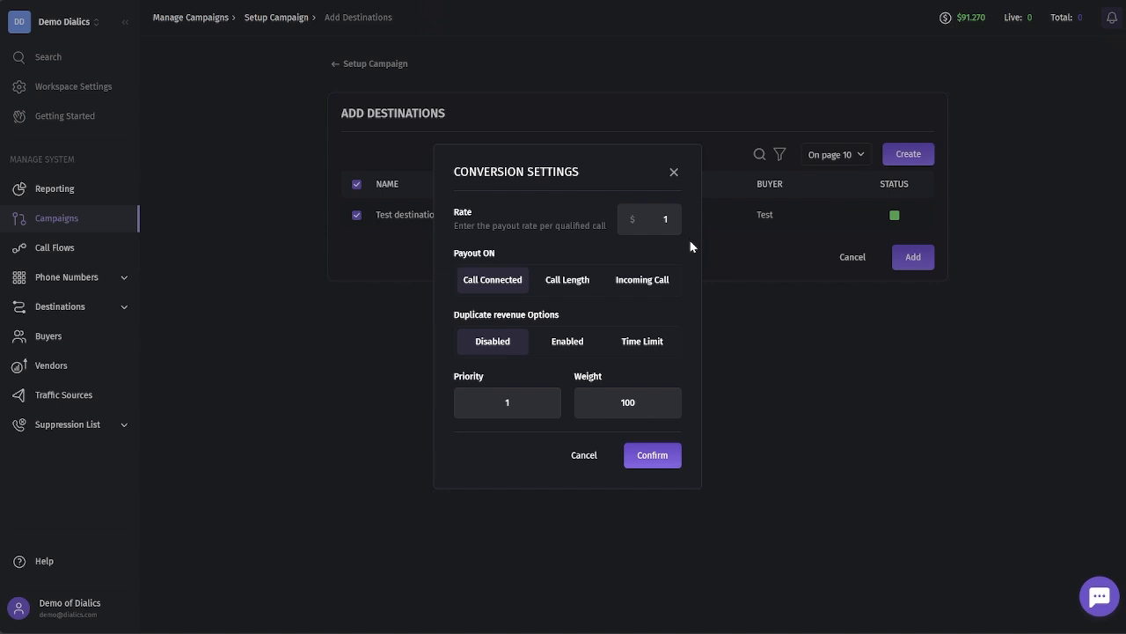
{"action": "left_click", "coordinate": [667, 222]}
{"action": "type", "text": "0"}
Try payout on Call Length with a 90-second minimum and on Incoming Call, and set it back to Call Connected.
{"action": "left_click", "coordinate": [569, 286]}
{"action": "double_click", "coordinate": [637, 302]}
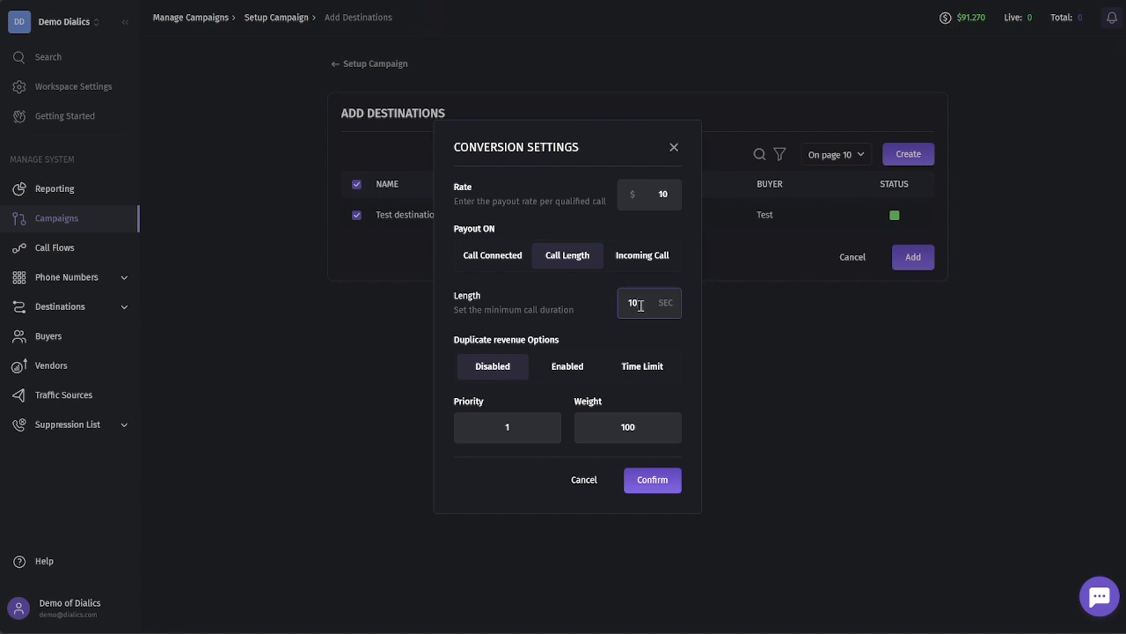
{"action": "type", "text": "90"}
{"action": "left_click", "coordinate": [637, 257]}
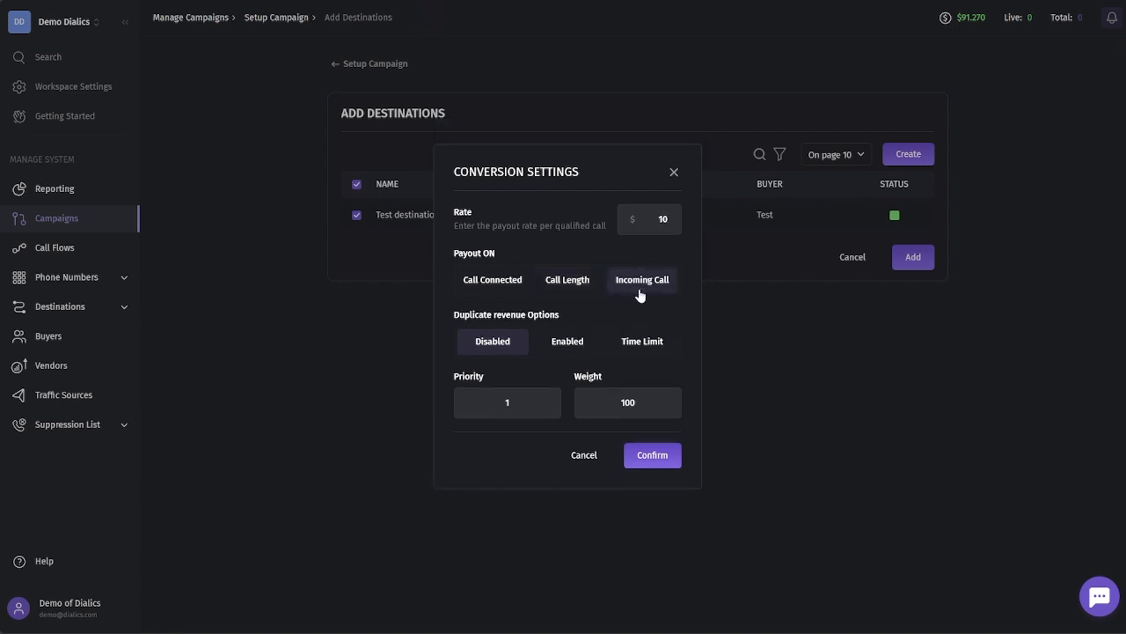
{"action": "left_click", "coordinate": [503, 288]}
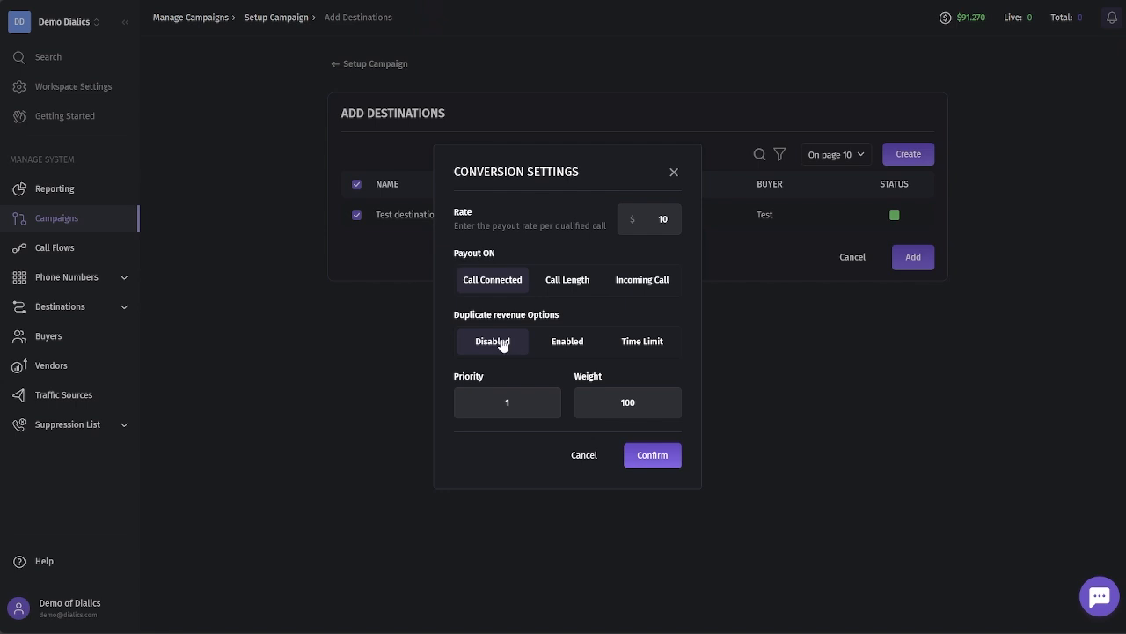
Limit duplicate revenue with a 30-day Time Limit, confirm attaching the destination, and return to the campaign setup.
{"action": "left_click", "coordinate": [566, 344]}
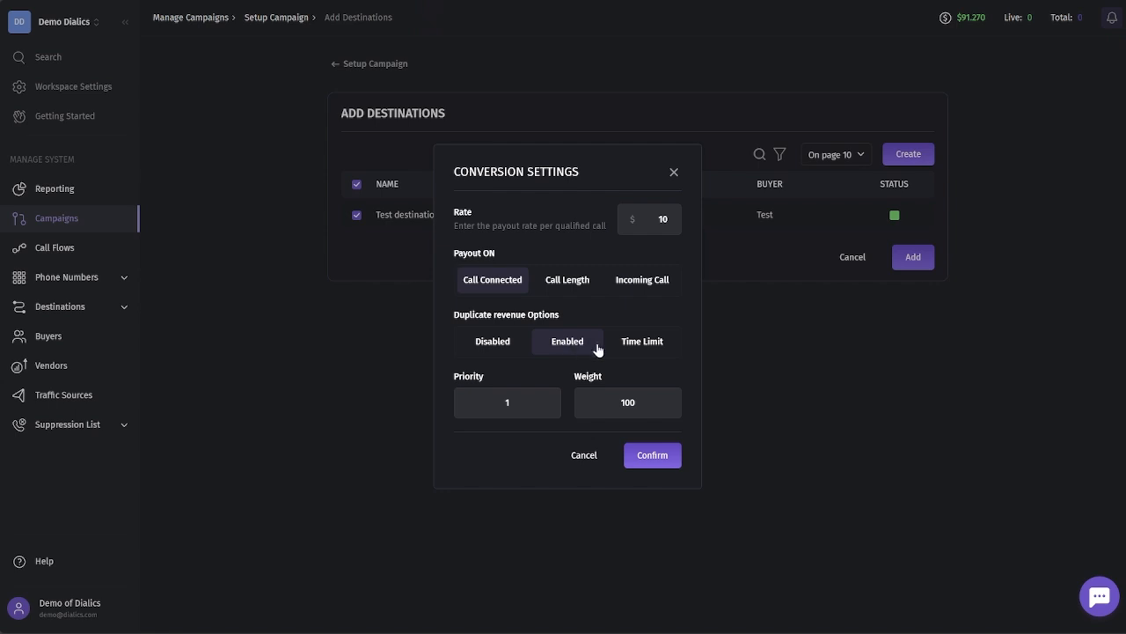
{"action": "left_click", "coordinate": [643, 347]}
{"action": "double_click", "coordinate": [651, 362]}
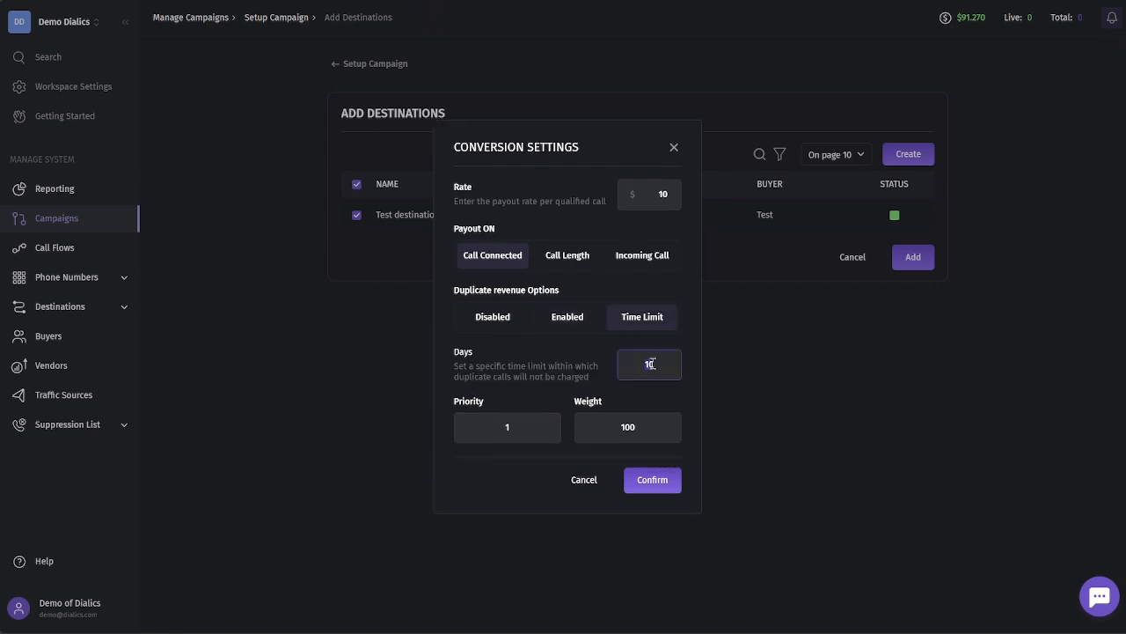
{"action": "type", "text": "30"}
{"action": "left_click", "coordinate": [581, 359]}
{"action": "left_click", "coordinate": [649, 479]}
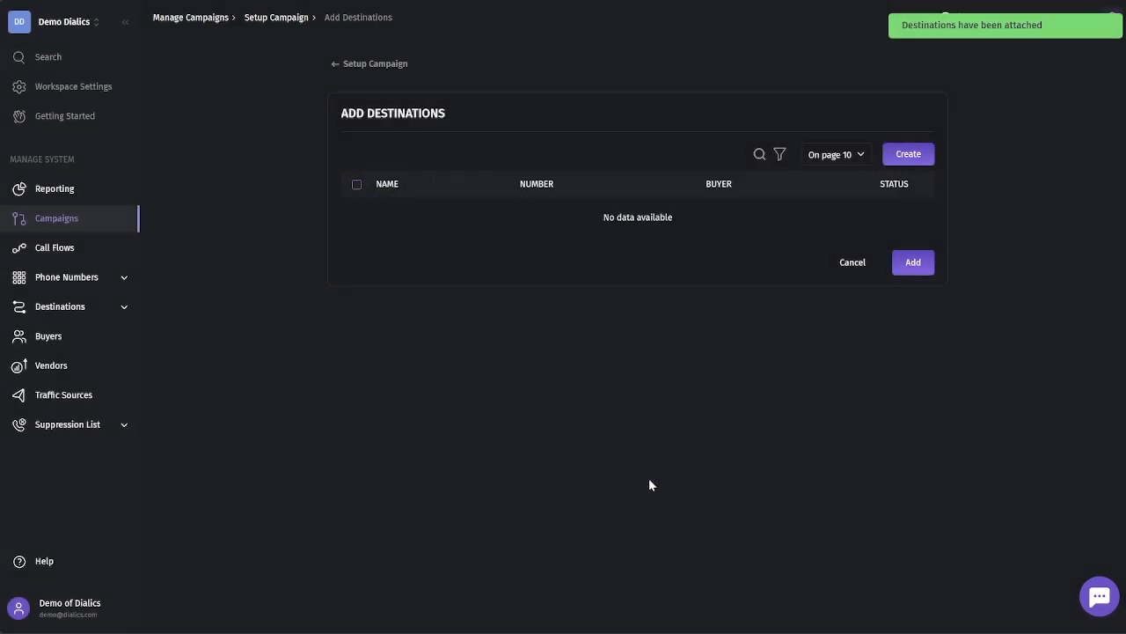
{"action": "left_click", "coordinate": [367, 65]}
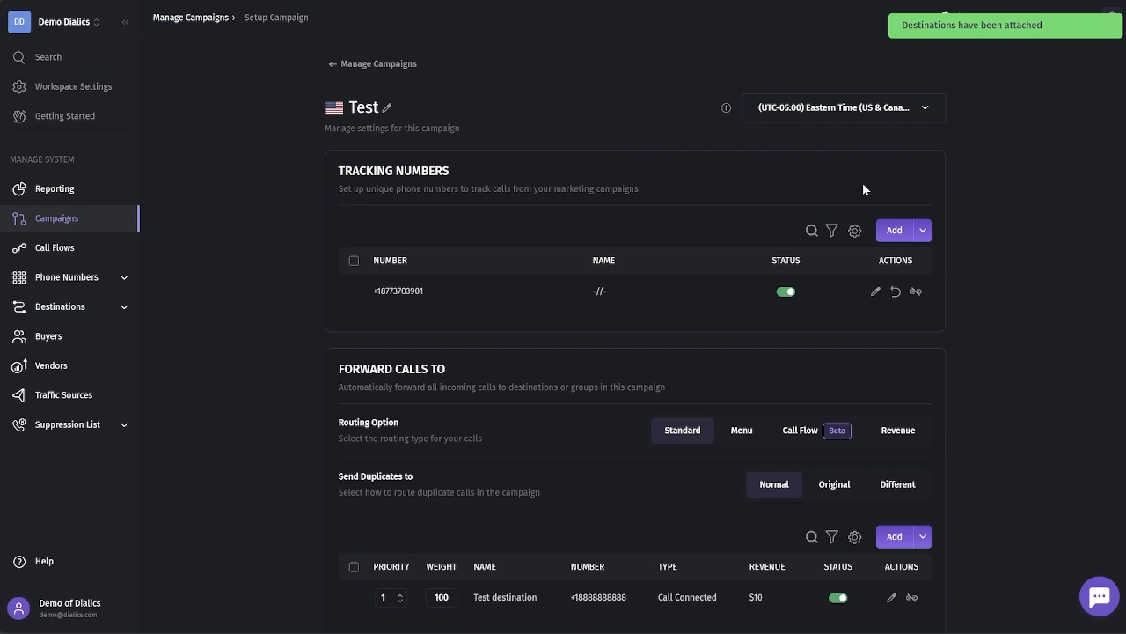
Expand the Call Queue and Auto Record Calls sections in the campaign's advanced settings to review their options.
{"action": "scroll", "coordinate": [907, 184], "scroll_direction": "down", "scroll_amount": 7}
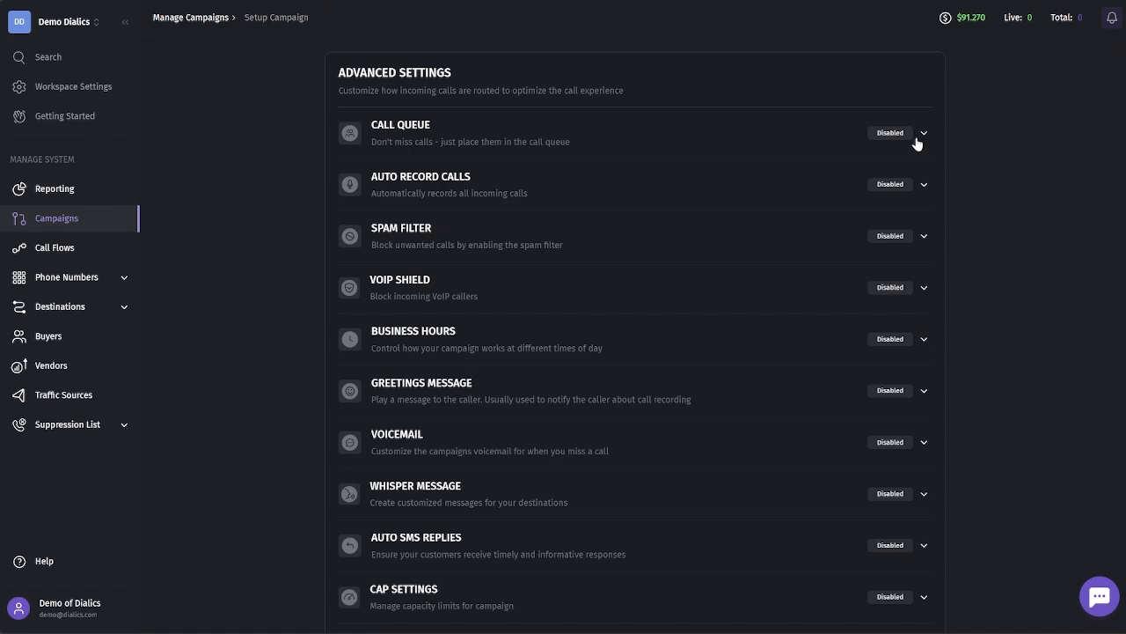
{"action": "left_click", "coordinate": [917, 143]}
{"action": "scroll", "coordinate": [917, 143], "scroll_direction": "down", "scroll_amount": 2}
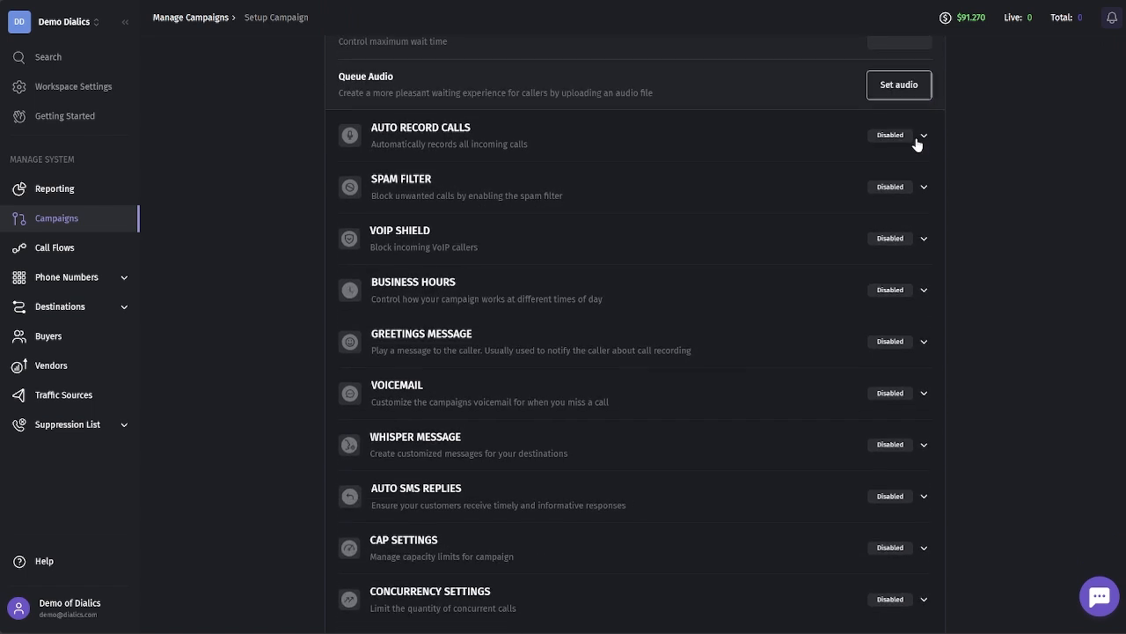
{"action": "left_click", "coordinate": [917, 144]}
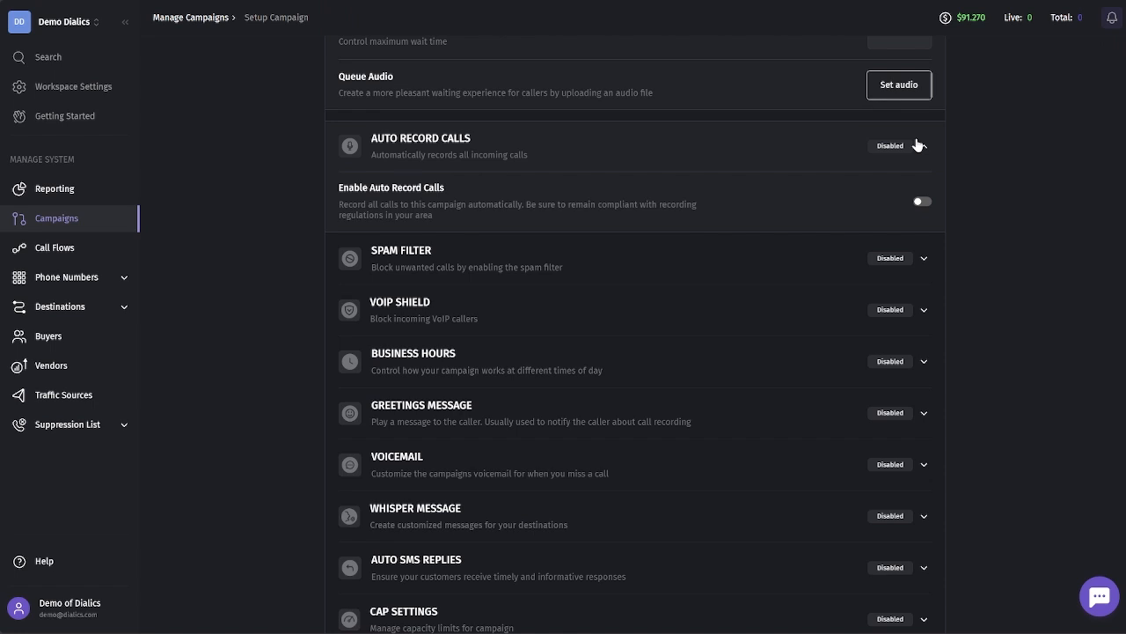
Expand the Spam Filter and VoIP Shield sections to review the call-blocking options.
{"action": "scroll", "coordinate": [919, 154], "scroll_direction": "down", "scroll_amount": 1}
{"action": "left_click", "coordinate": [922, 199]}
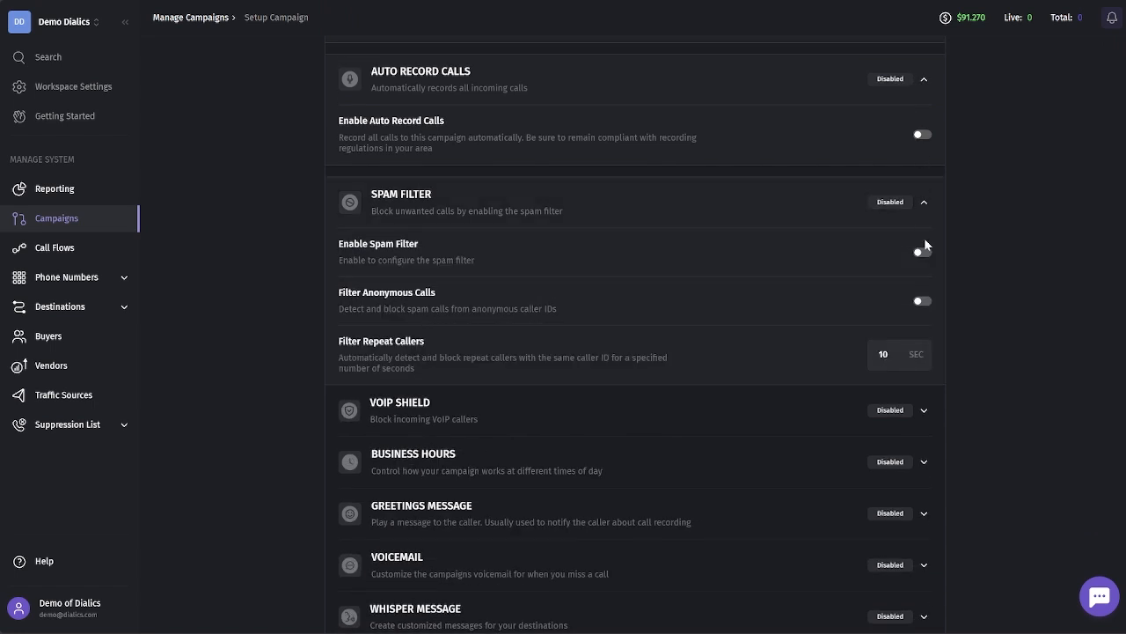
{"action": "left_click", "coordinate": [923, 411]}
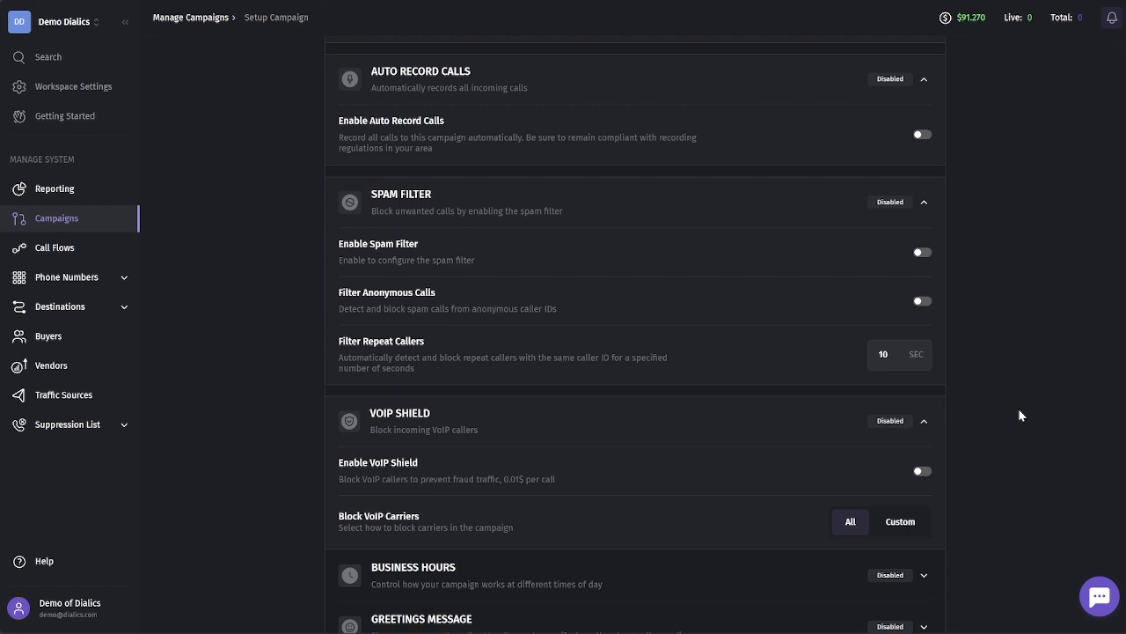
Expand the Business Hours and Greetings Message sections to review the schedule, after-hour voicemail and greeting options.
{"action": "scroll", "coordinate": [1009, 426], "scroll_direction": "down", "scroll_amount": 4}
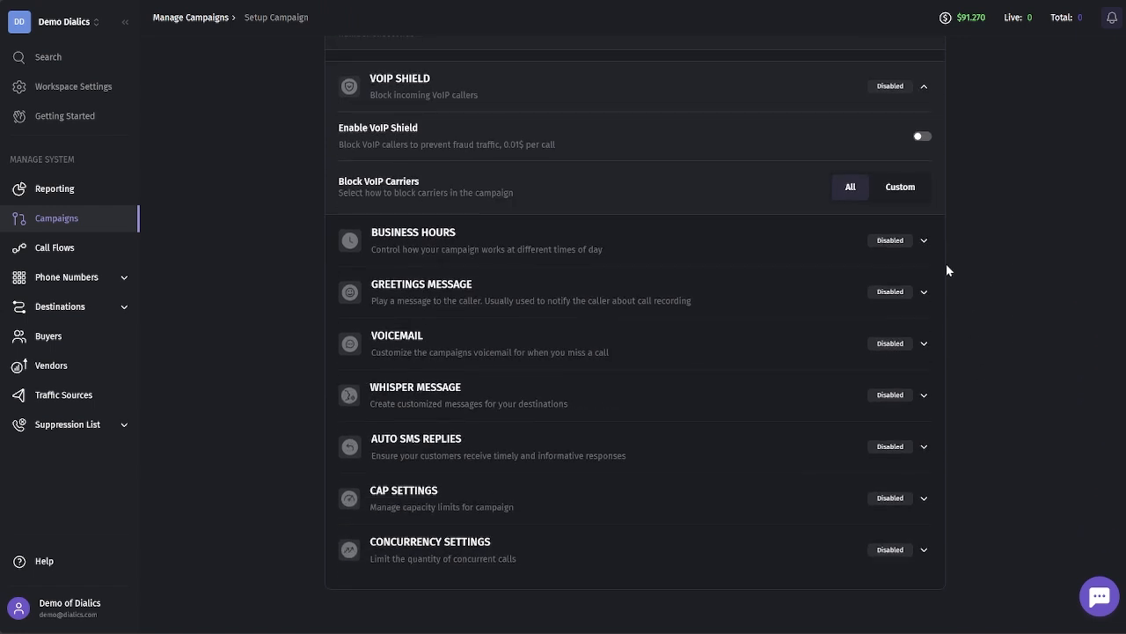
{"action": "left_click", "coordinate": [925, 241]}
{"action": "scroll", "coordinate": [982, 278], "scroll_direction": "down", "scroll_amount": 2}
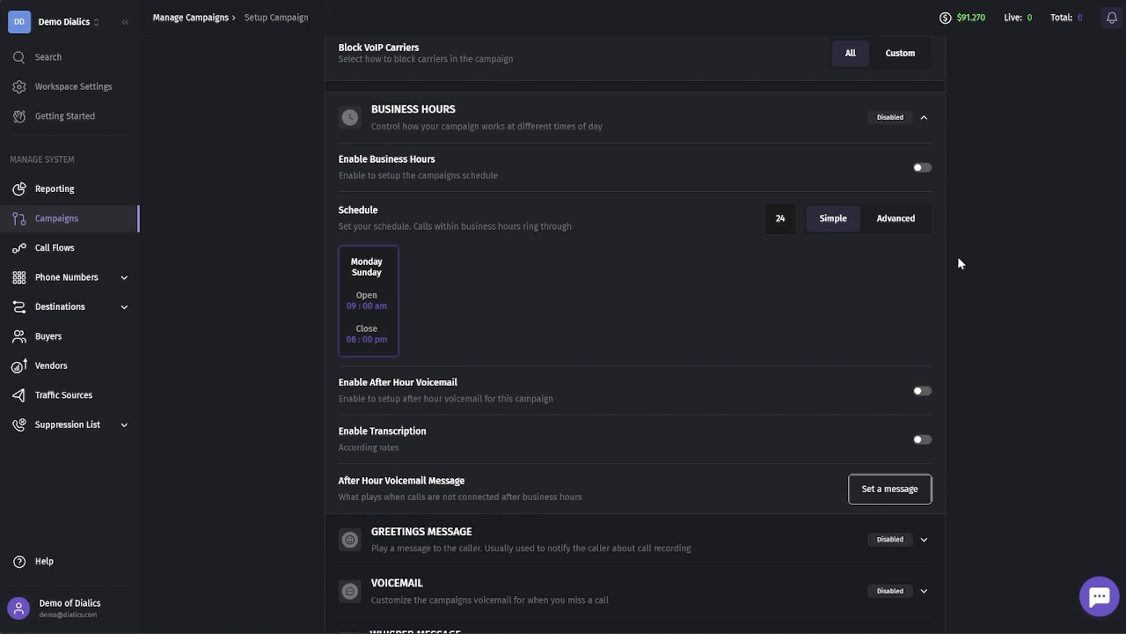
{"action": "scroll", "coordinate": [957, 261], "scroll_direction": "down", "scroll_amount": 3}
{"action": "left_click", "coordinate": [928, 282]}
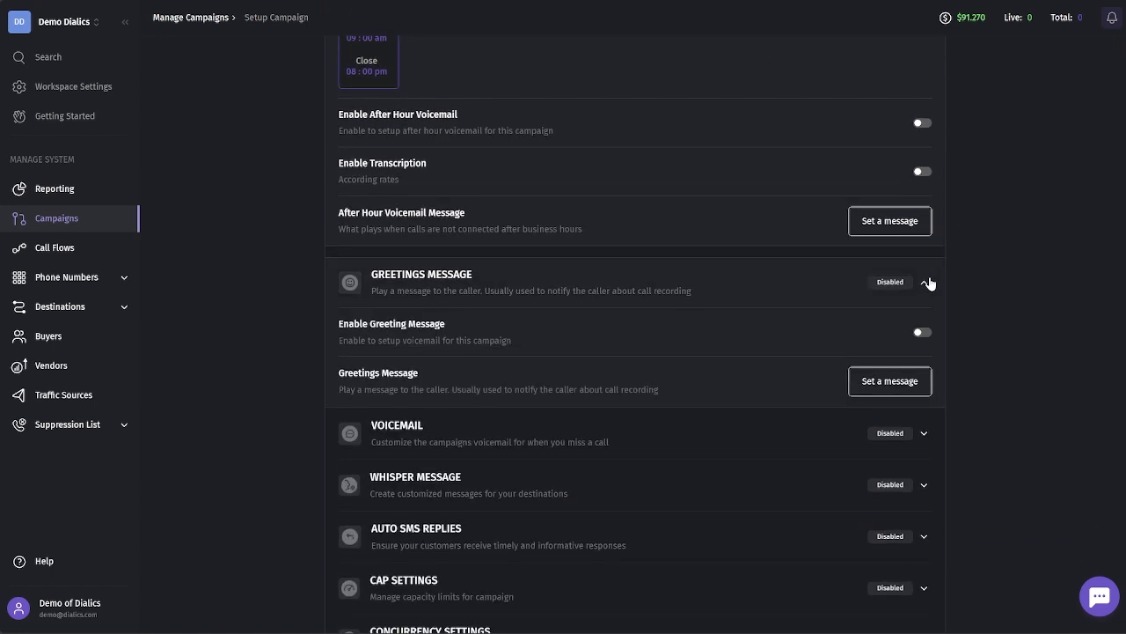
Expand the Voicemail and Auto SMS Replies sections to review the voicemail and auto-reply options.
{"action": "scroll", "coordinate": [928, 282], "scroll_direction": "down", "scroll_amount": 2}
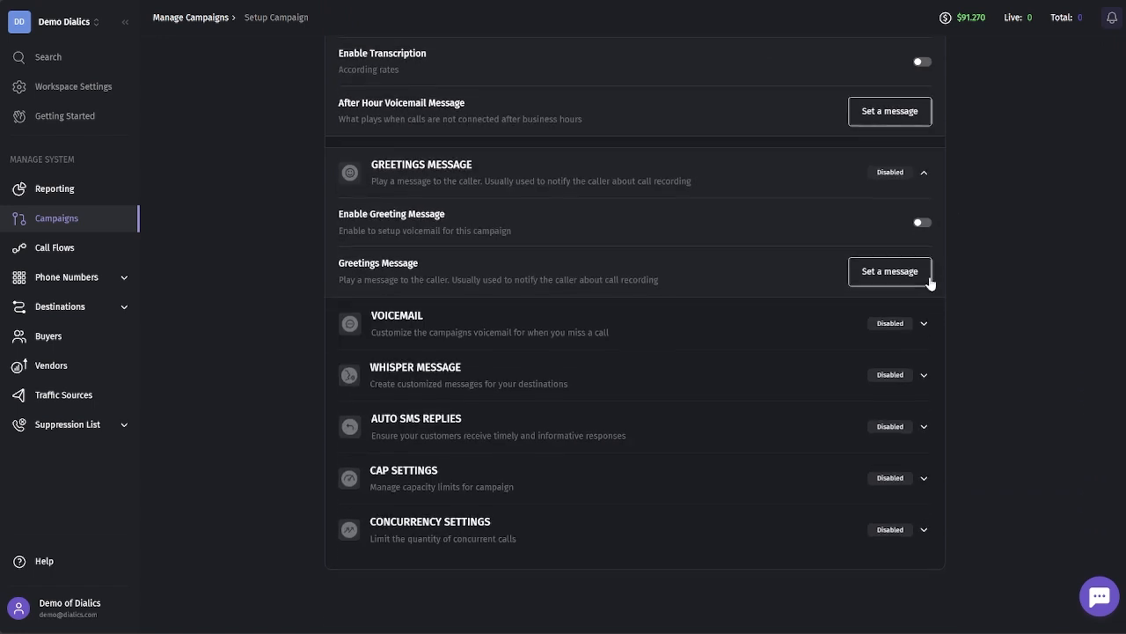
{"action": "left_click", "coordinate": [927, 323]}
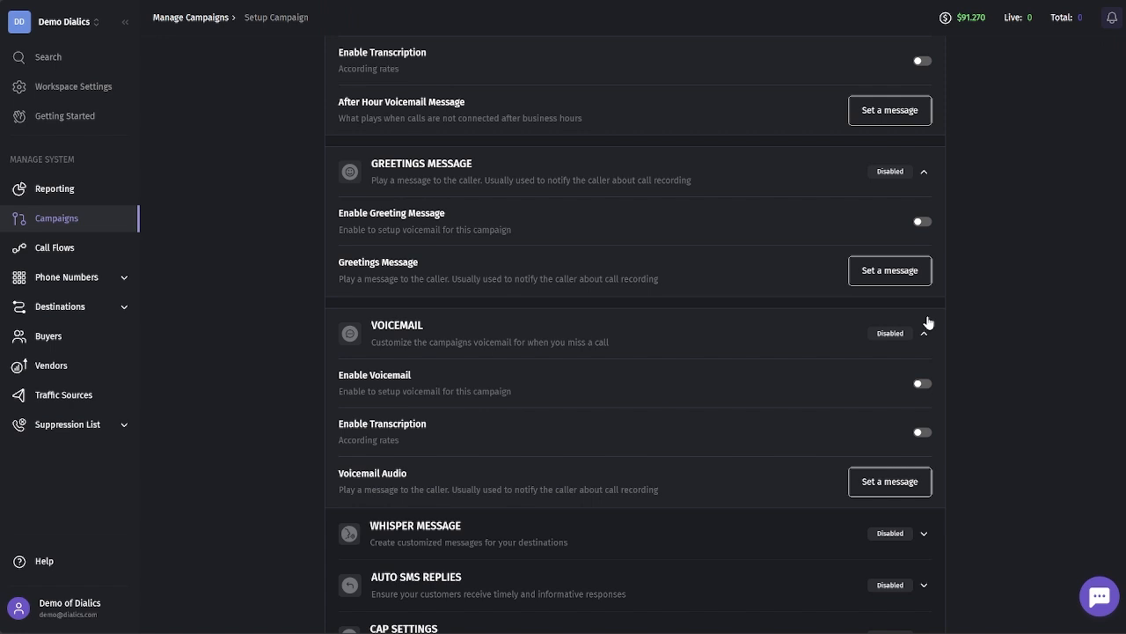
{"action": "scroll", "coordinate": [928, 323], "scroll_direction": "down", "scroll_amount": 2}
{"action": "left_click", "coordinate": [935, 427]}
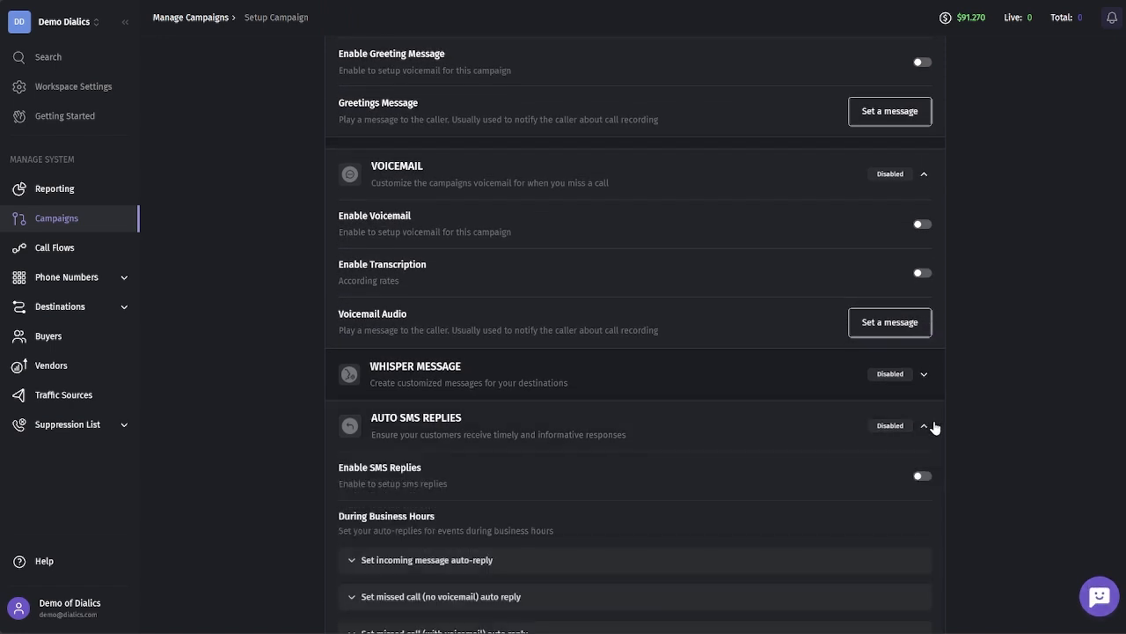
{"action": "scroll", "coordinate": [935, 427], "scroll_direction": "down", "scroll_amount": 3}
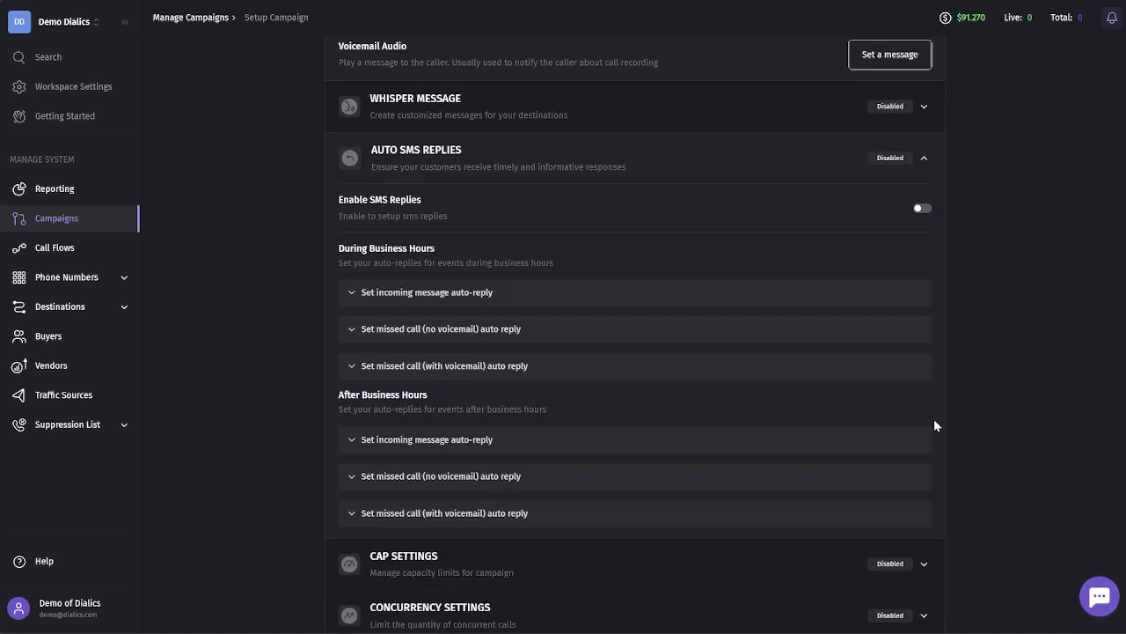
Expand Cap Settings and Concurrency Settings to review the call limits, and return to the list of campaigns.
{"action": "scroll", "coordinate": [933, 431], "scroll_direction": "down", "scroll_amount": 2}
{"action": "left_click", "coordinate": [923, 473]}
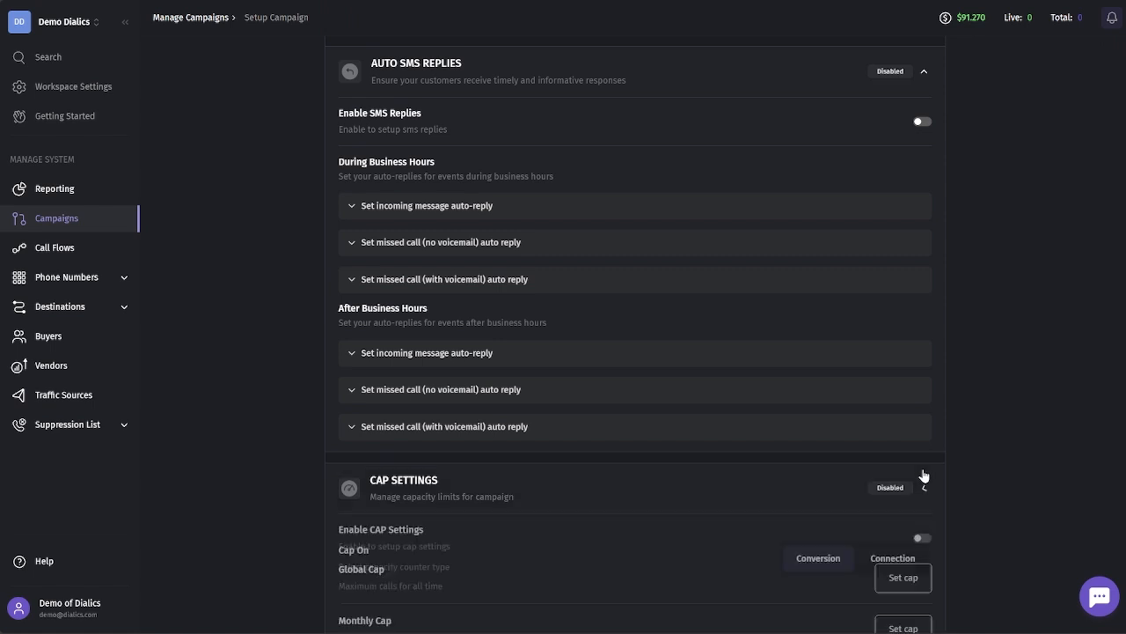
{"action": "scroll", "coordinate": [924, 476], "scroll_direction": "down", "scroll_amount": 3}
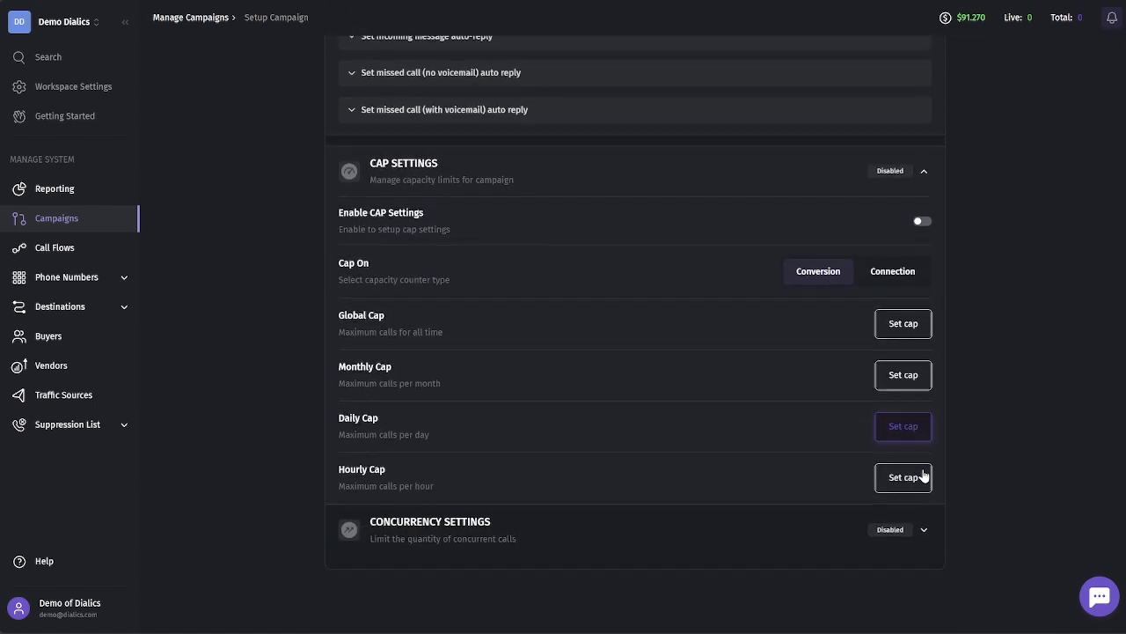
{"action": "left_click", "coordinate": [925, 529]}
{"action": "scroll", "coordinate": [929, 535], "scroll_direction": "down", "scroll_amount": 1}
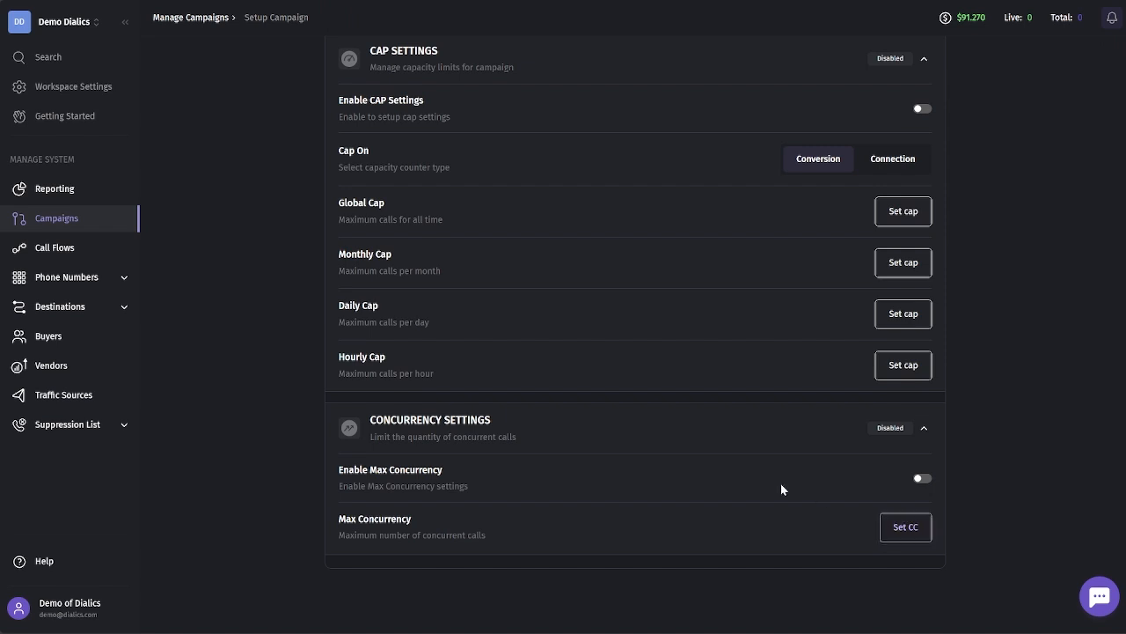
{"action": "left_click", "coordinate": [107, 228]}
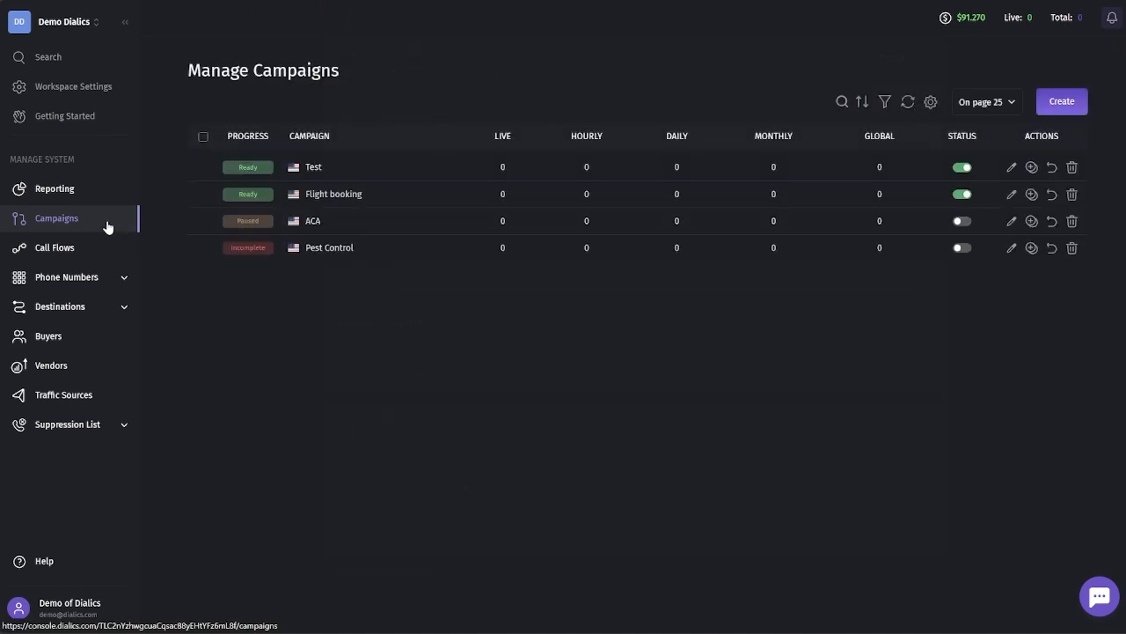